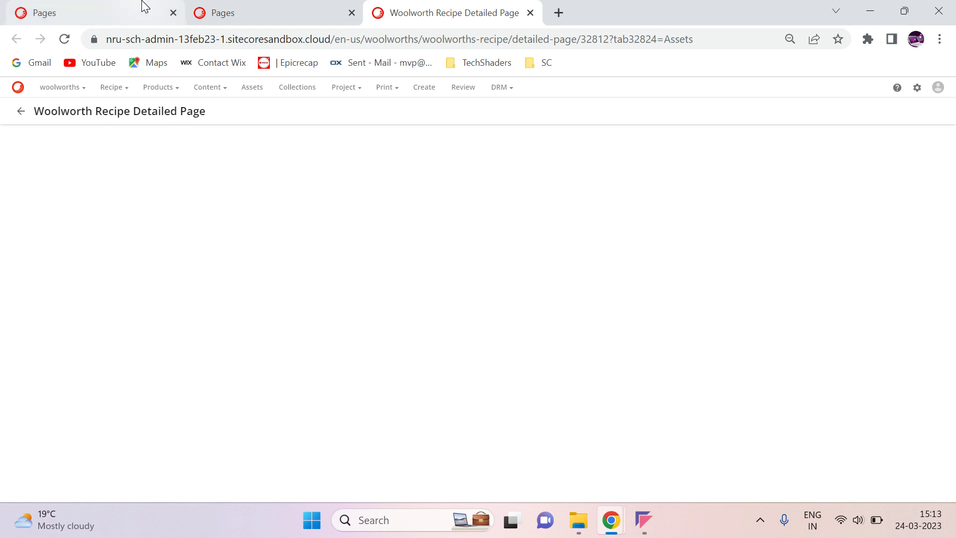
Give the main-zone row a 1/4-1/2-1/4 three-column layout and start adding a component to column 1
click(145, 6)
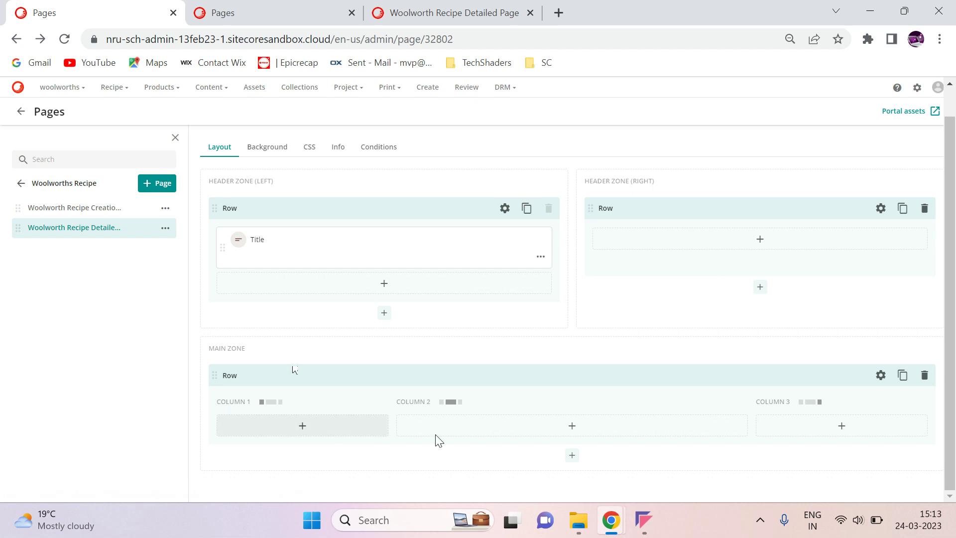
click(881, 376)
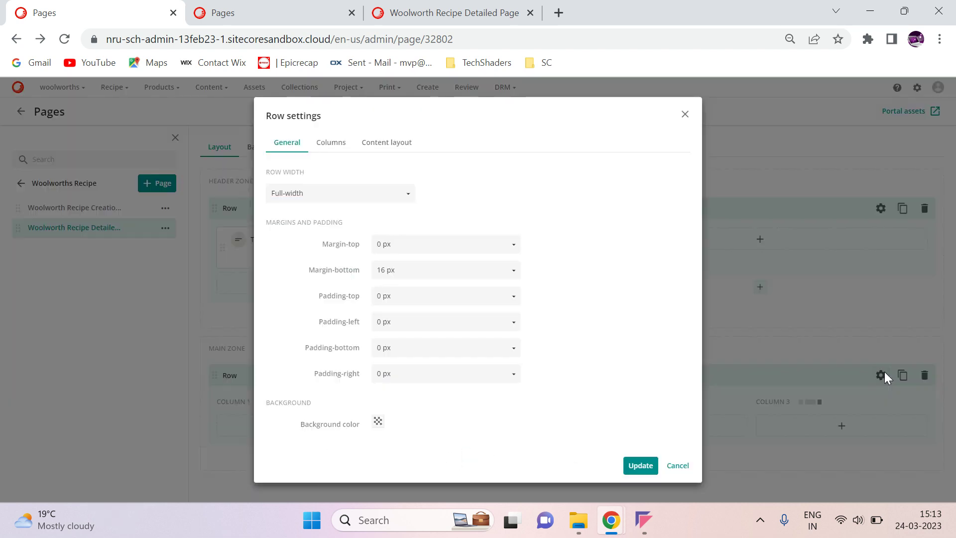
click(319, 143)
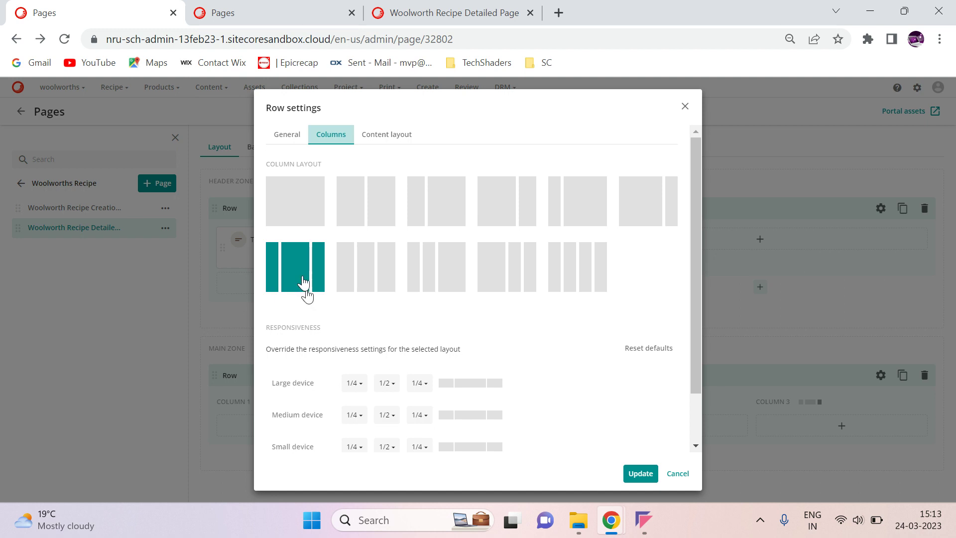
click(638, 473)
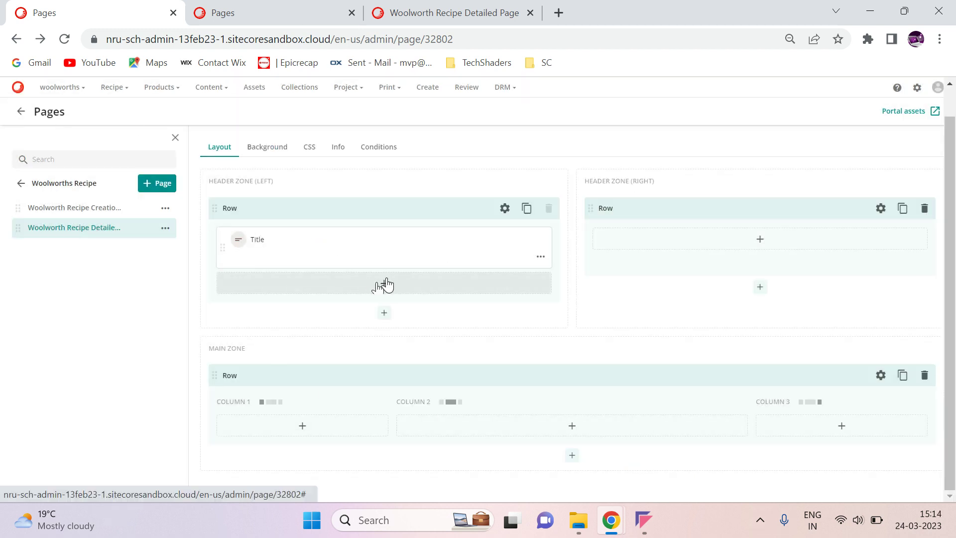
click(318, 429)
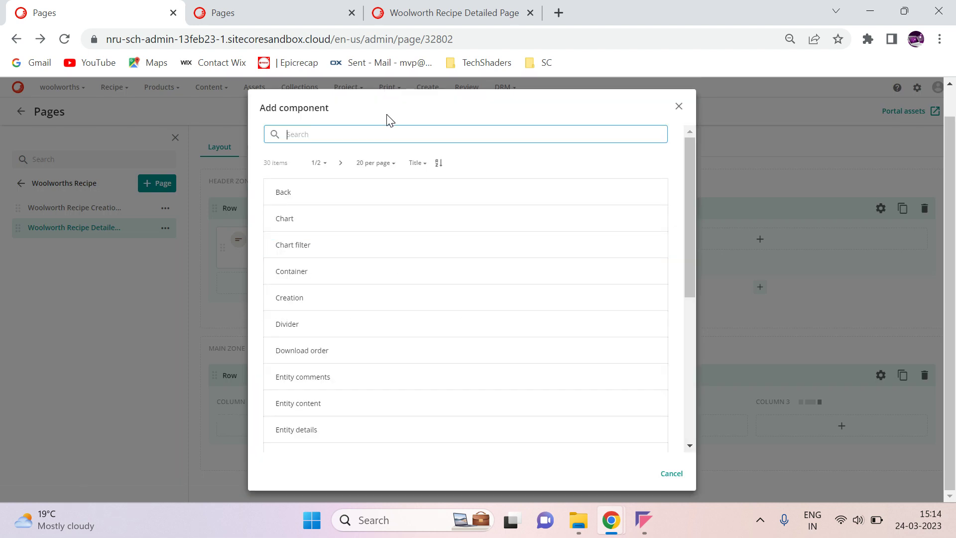
Add the Entity image component, titled 'Entity image viewer' and set visible, to main-zone column 1
text(image)
key(Return)
click(324, 305)
click(407, 300)
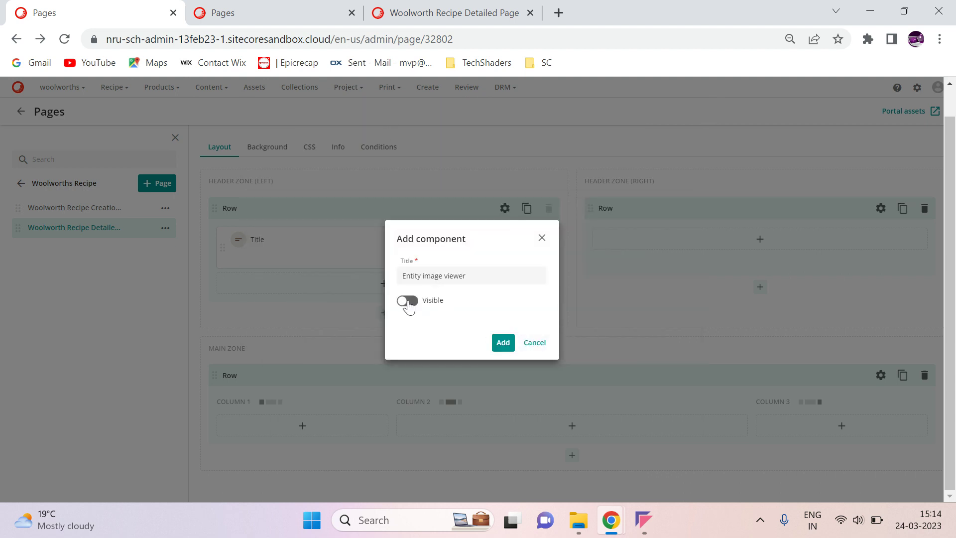
click(503, 342)
scroll(539, 304, down, 1)
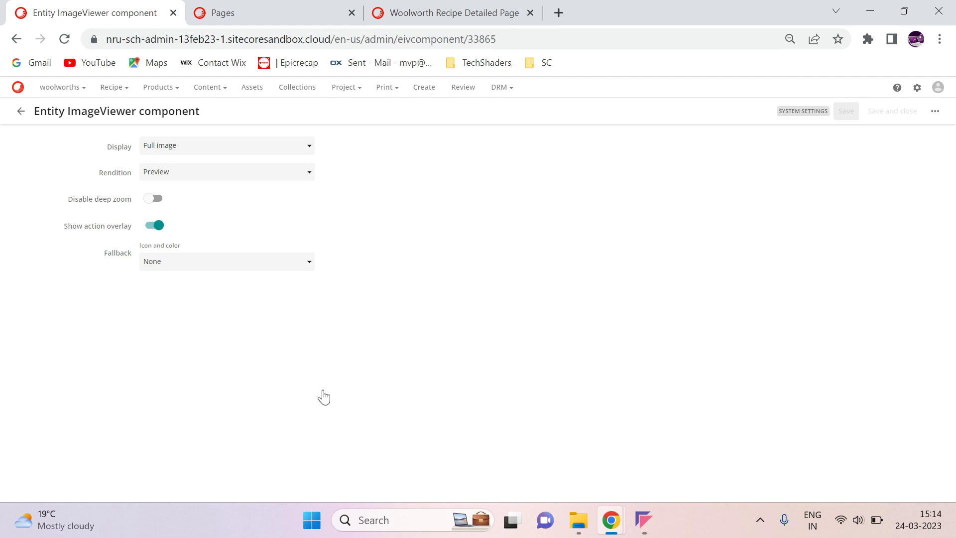
click(252, 7)
Open a new Woolworth Recipe form, browse its Asset relation picker, and close both without choosing any asset
click(424, 11)
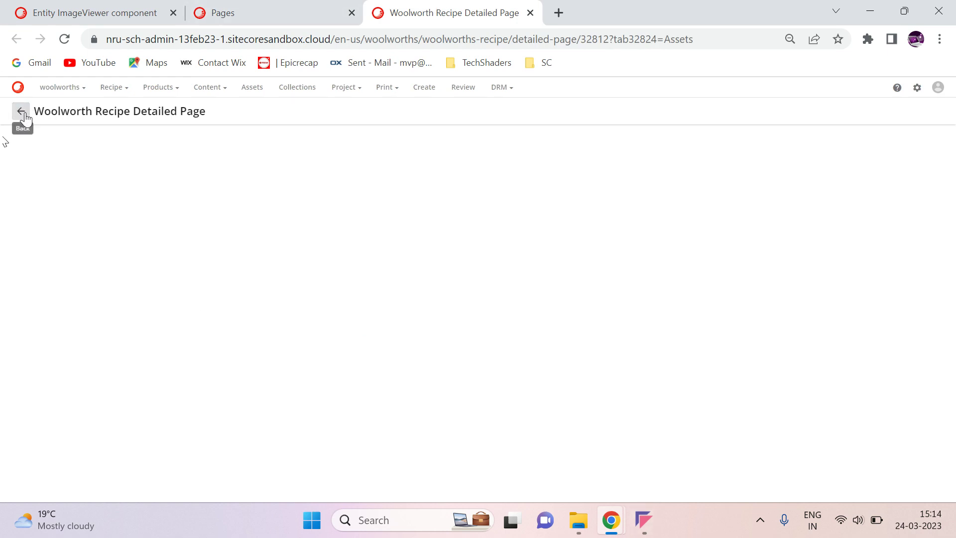
mouse_move(59, 91)
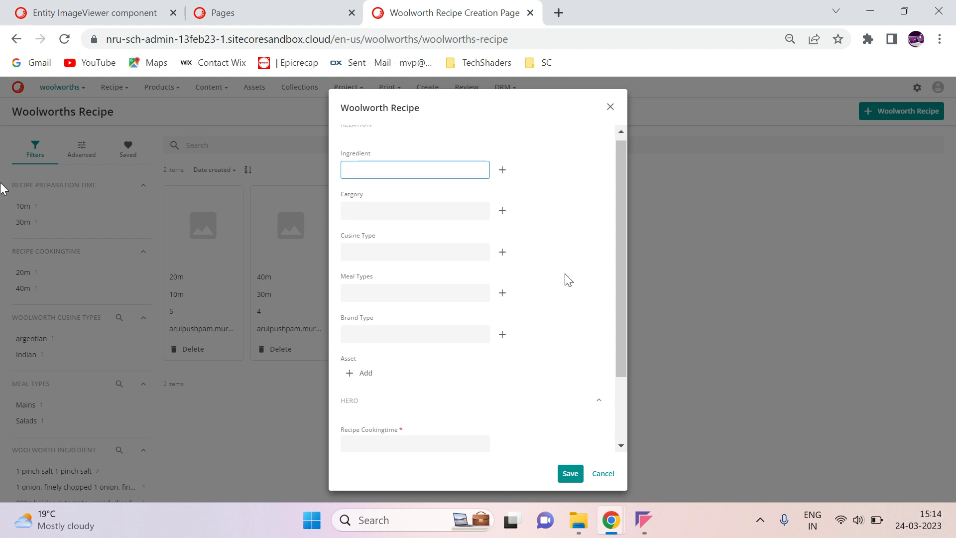
scroll(569, 280, down, 2)
scroll(568, 282, up, 2)
scroll(566, 282, down, 2)
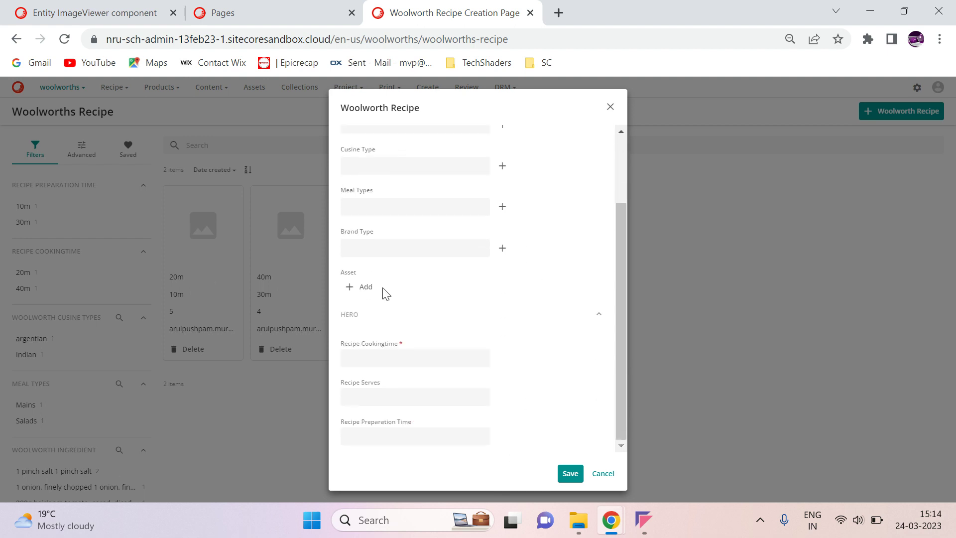
click(364, 288)
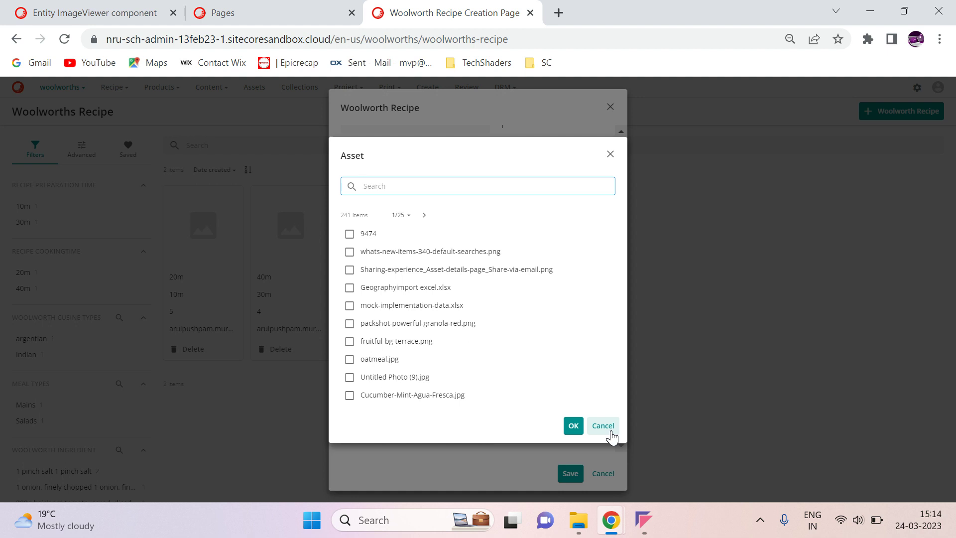
click(610, 431)
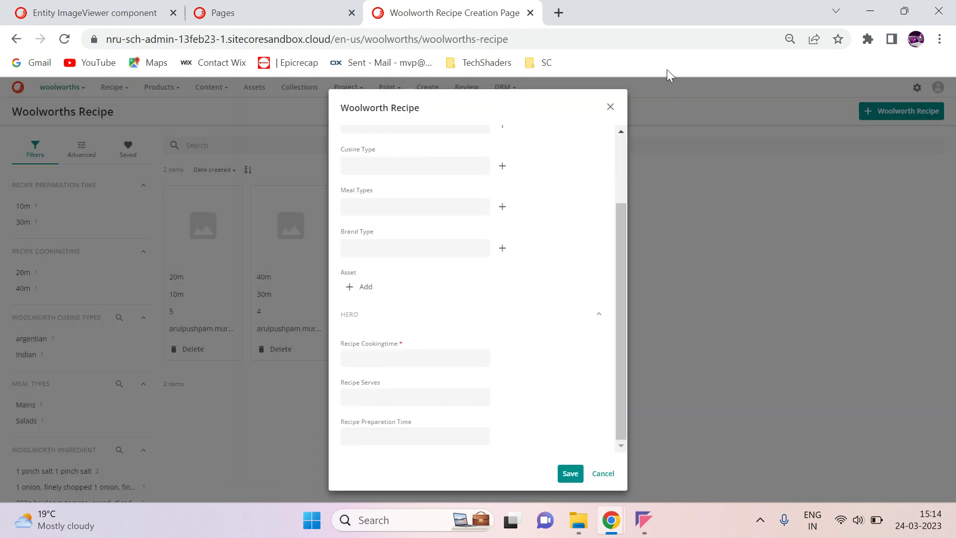
click(610, 107)
Set the Entity ImageViewer rendition to Preview, save the settings, and return to the page layout
click(73, 9)
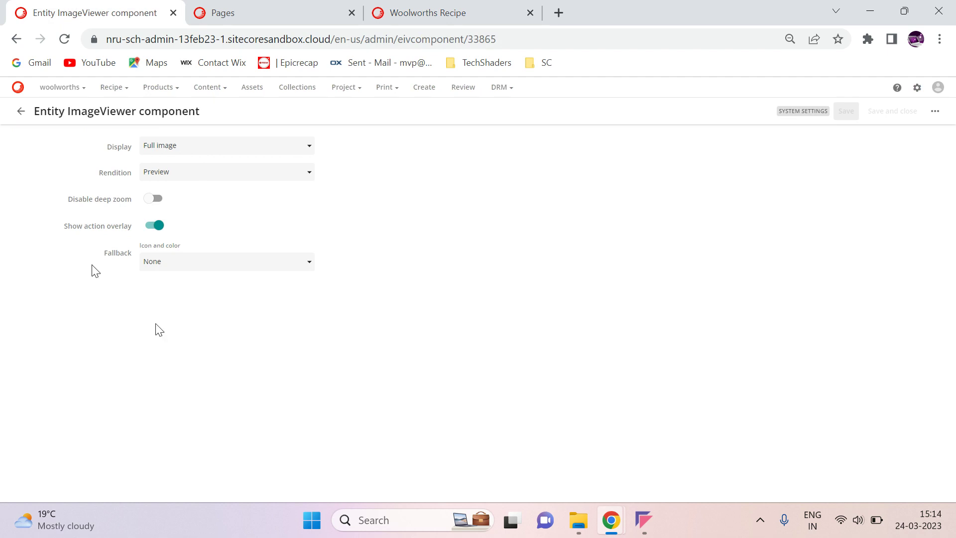
click(294, 172)
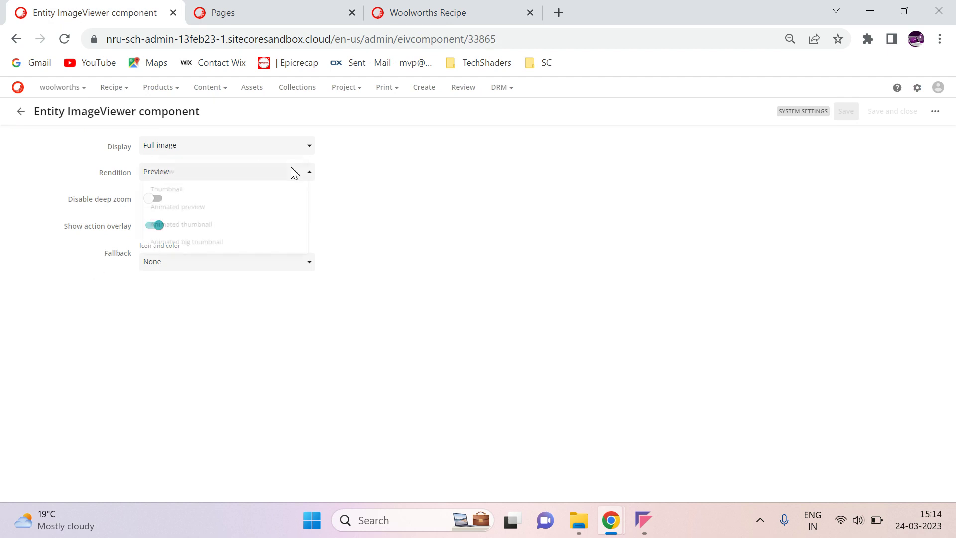
click(253, 208)
click(258, 177)
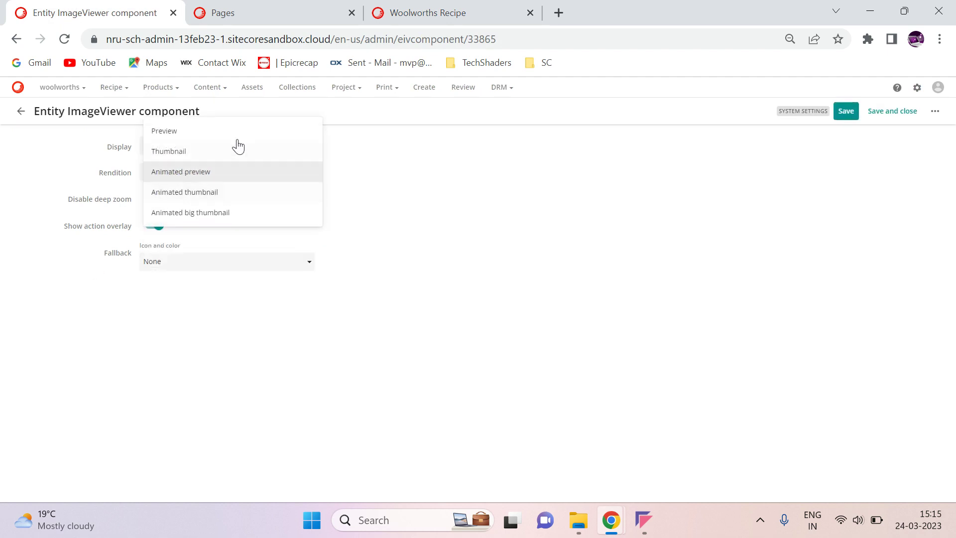
click(229, 133)
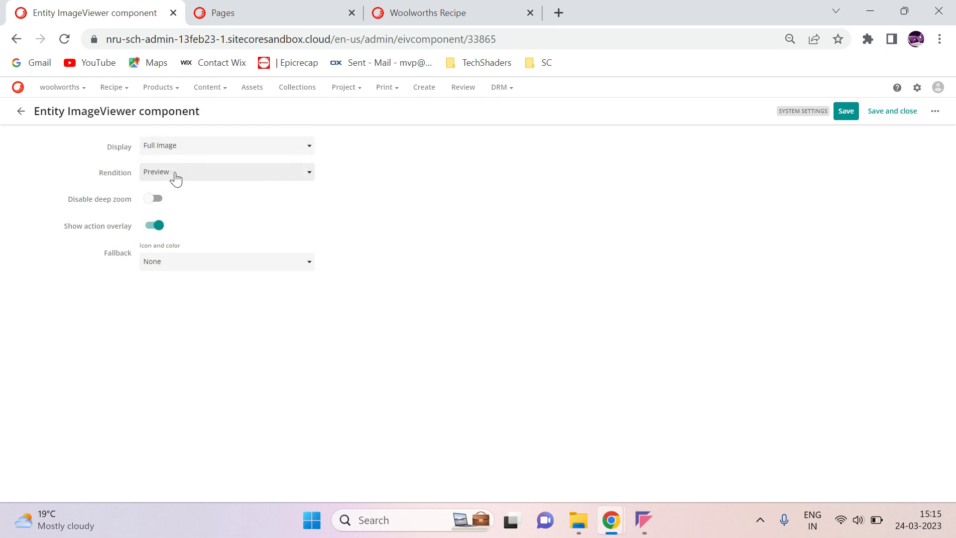
click(849, 114)
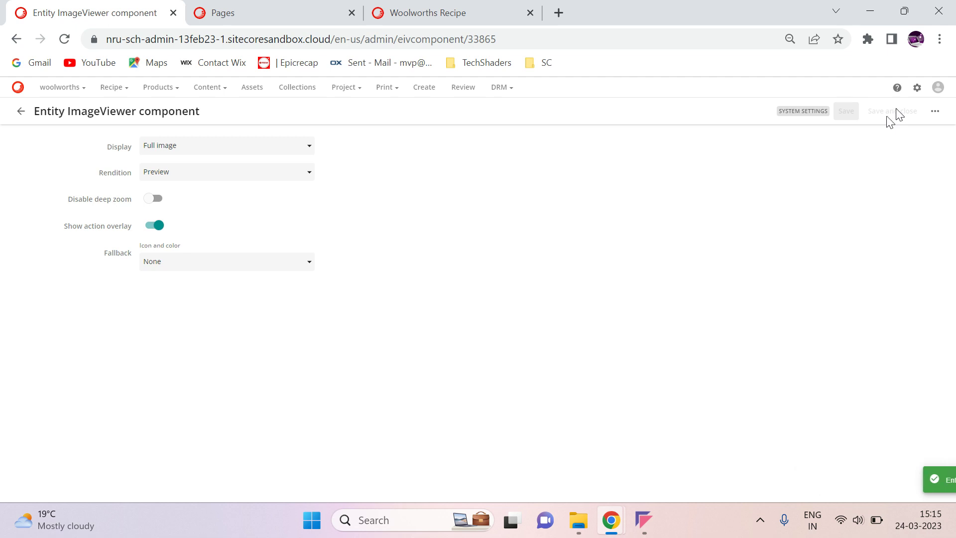
click(31, 115)
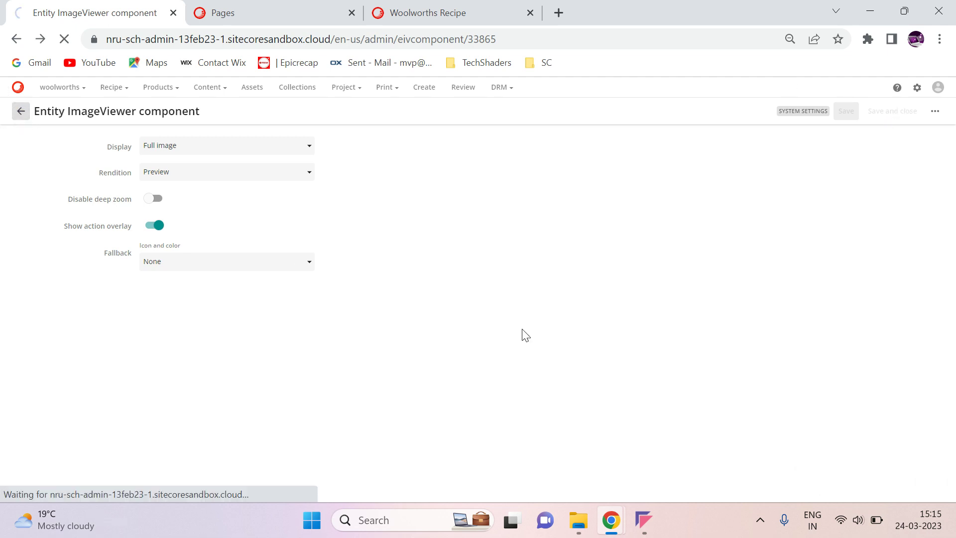
Reload the Woolworth Recipe Detailed Page to check the image viewer placeholder, then return to the layout editor
click(433, 11)
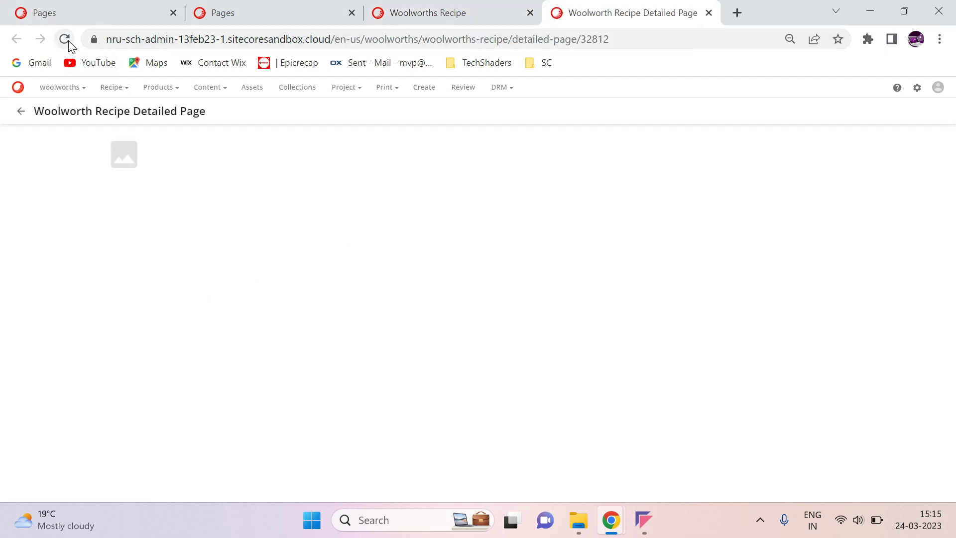
click(64, 39)
click(431, 13)
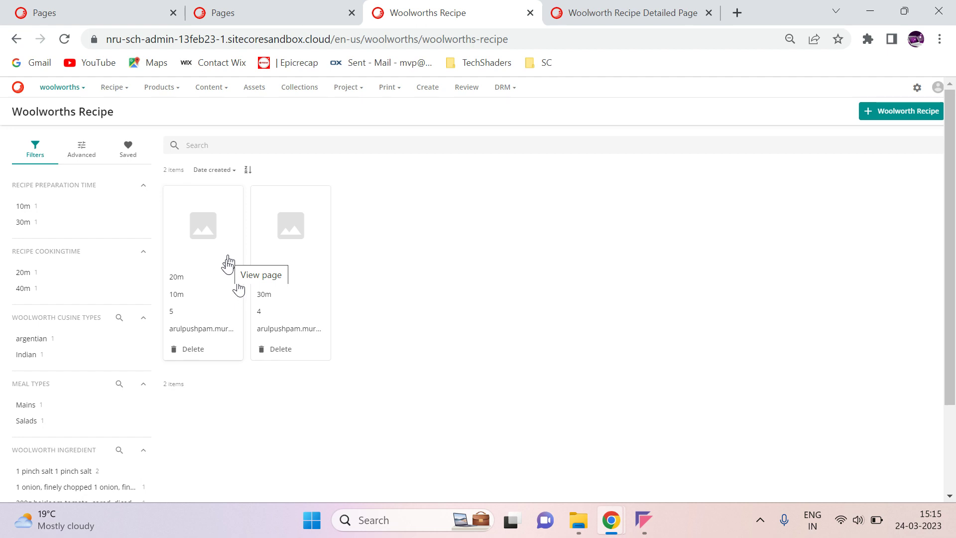
click(586, 7)
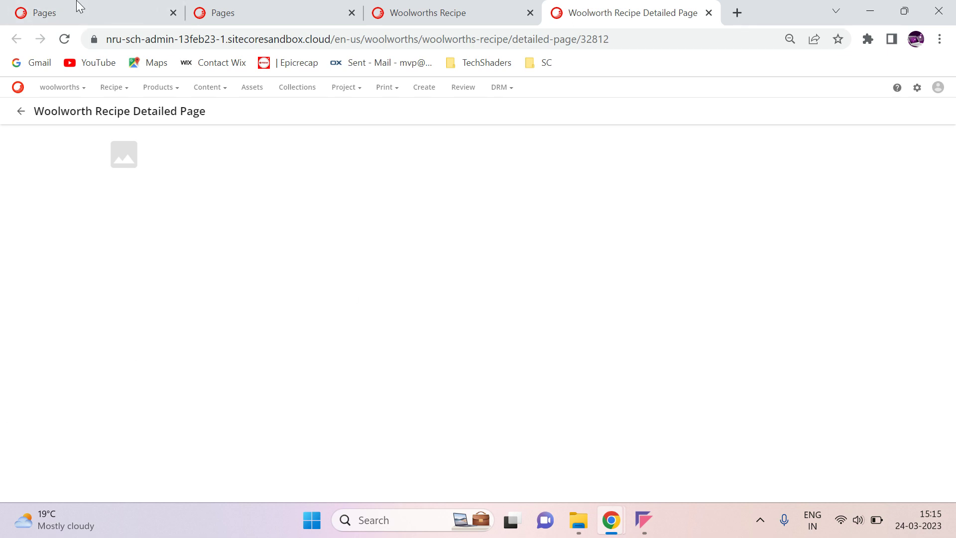
click(420, 9)
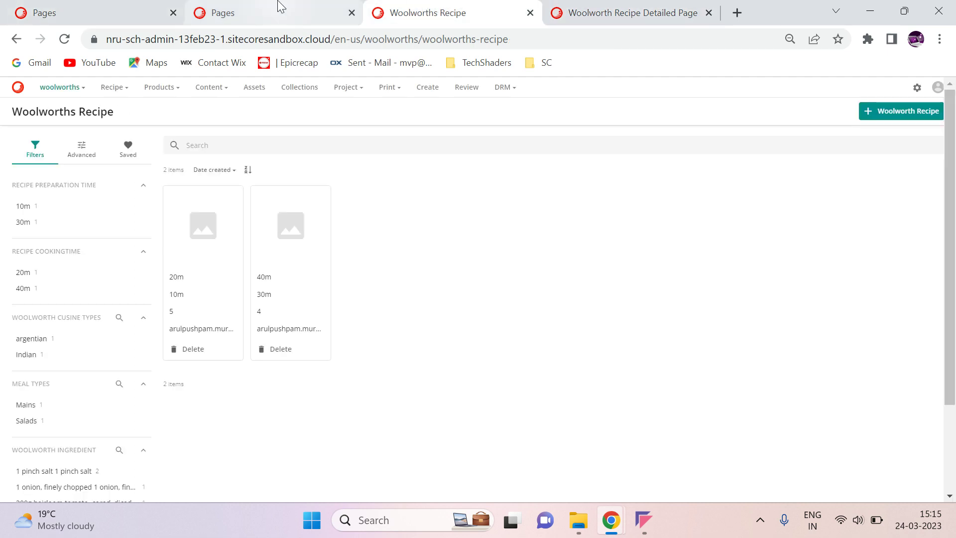
click(74, 7)
Add a visible Tabs component, found by searching 'tab', to main-zone column 2
scroll(508, 405, down, 2)
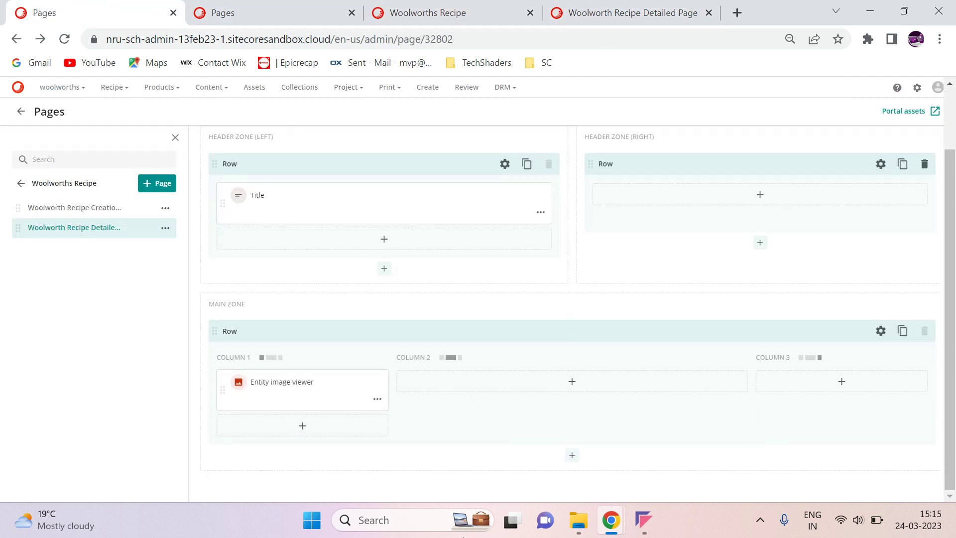
click(553, 384)
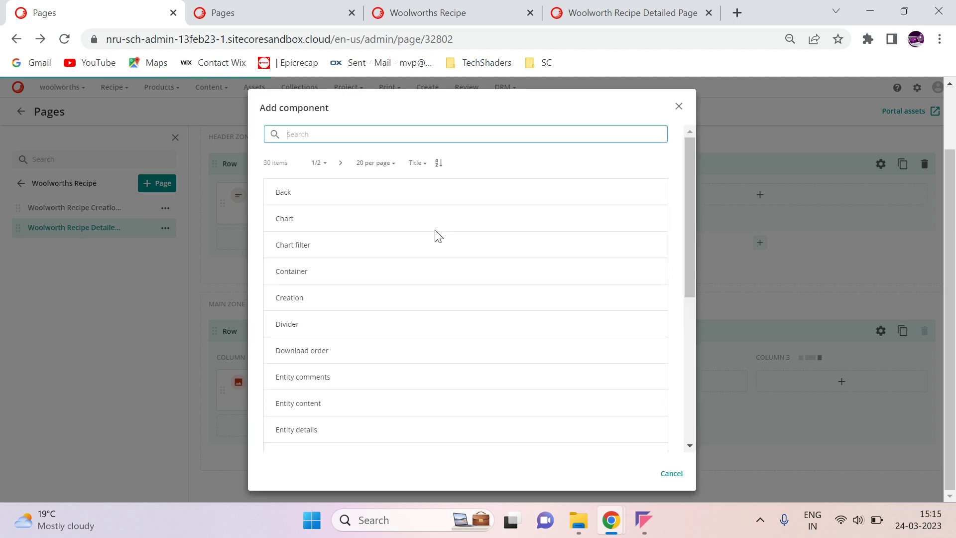
text(tab)
key(Return)
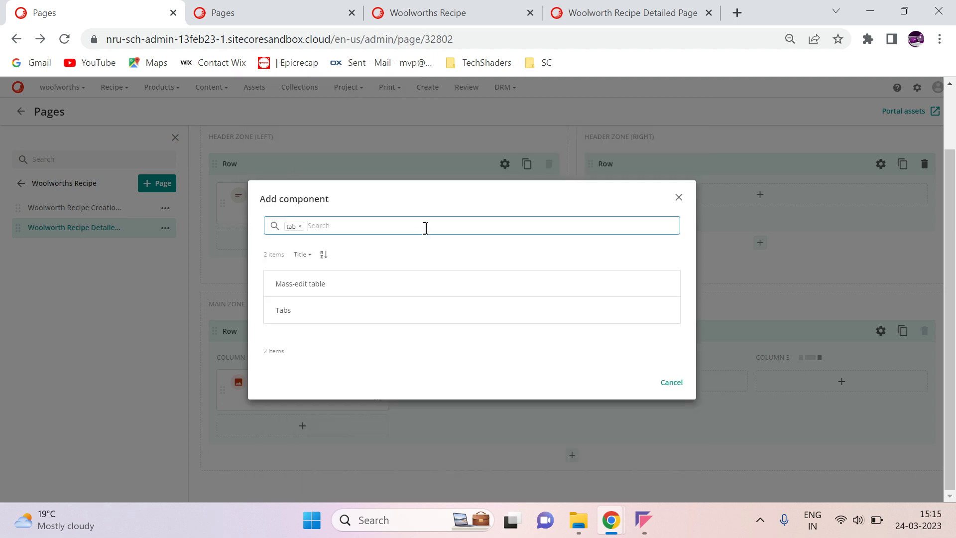
click(443, 313)
click(421, 302)
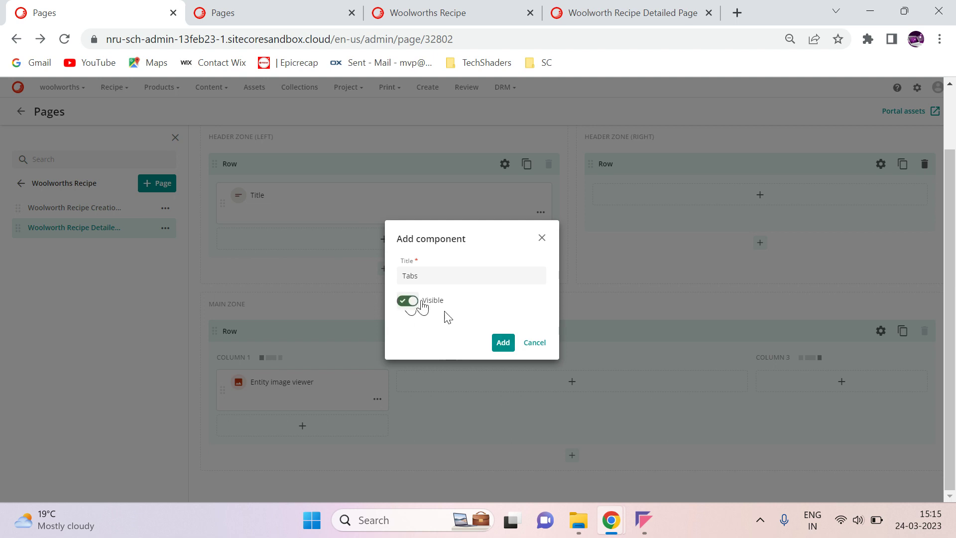
click(503, 342)
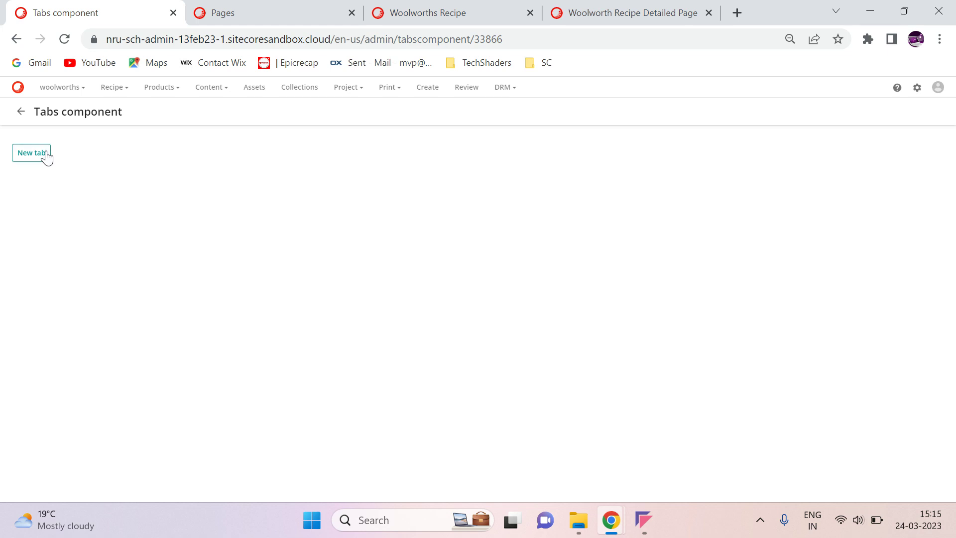
click(44, 153)
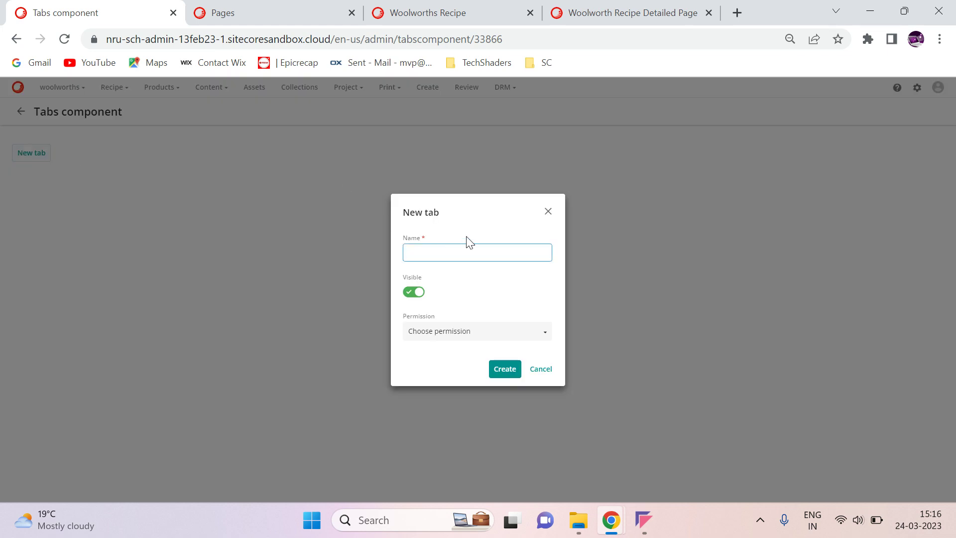
Create two tabs named Main and Assets in the Tabs component, leaving permissions unset
text(Main)
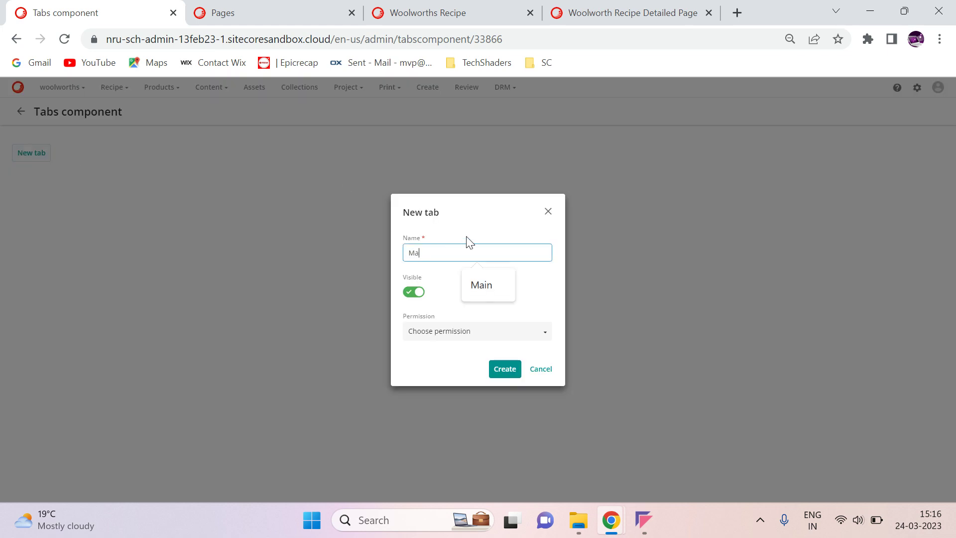
click(507, 337)
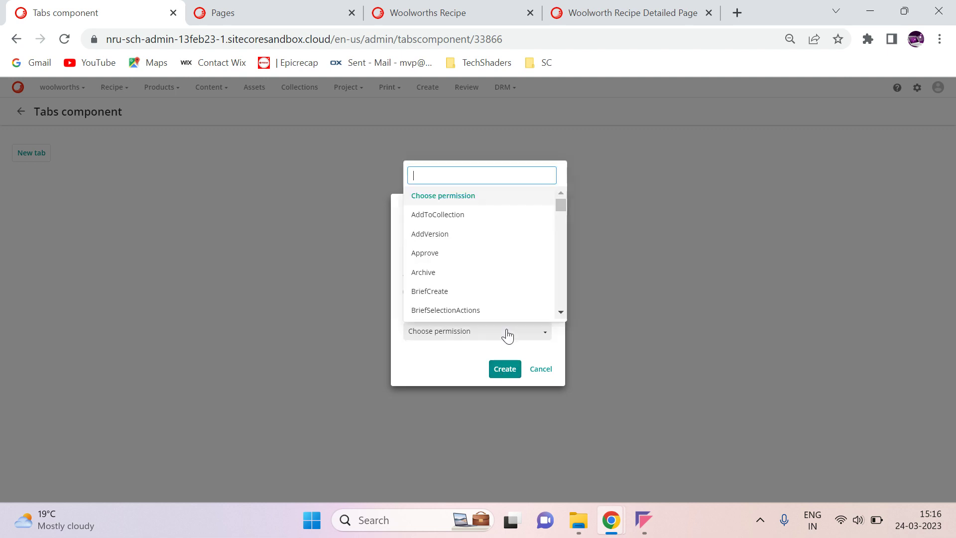
click(507, 337)
click(504, 371)
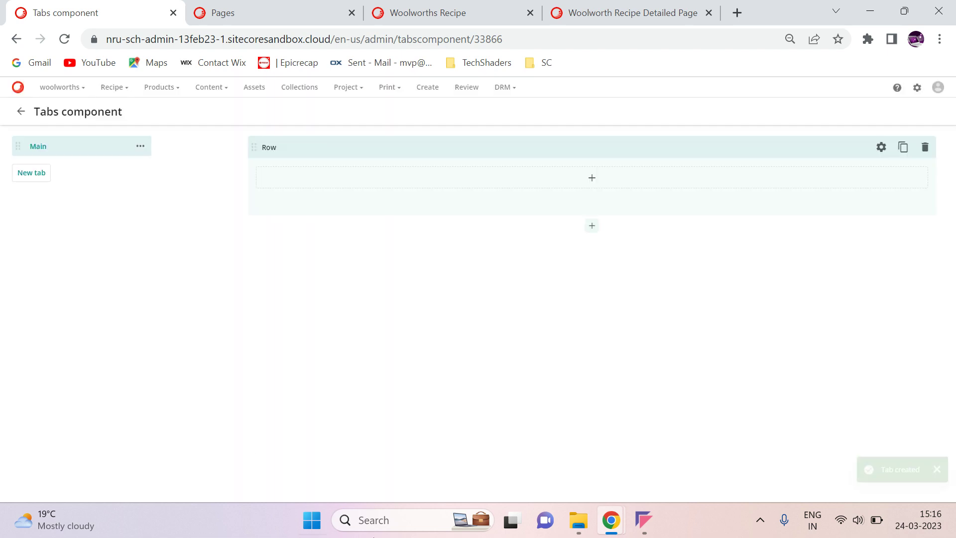
click(40, 176)
text(Assets)
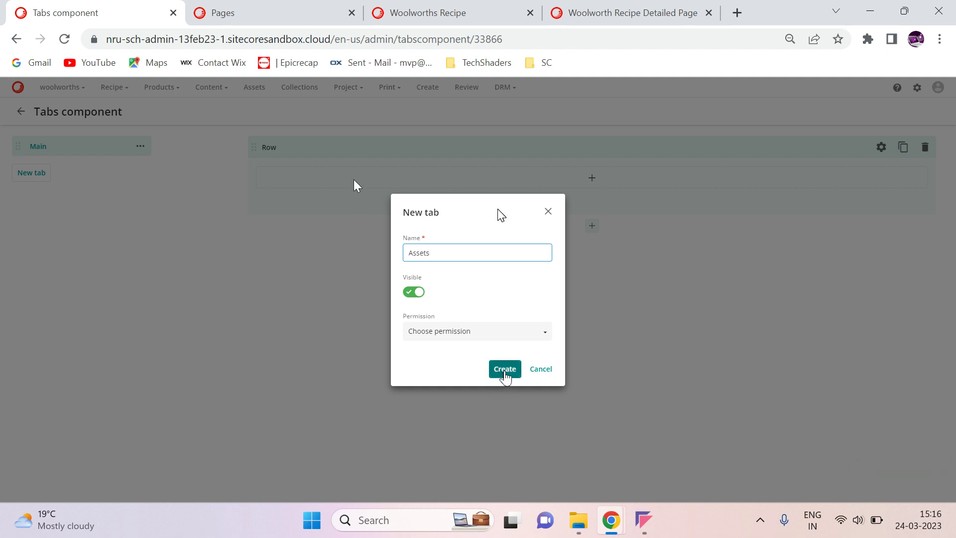
click(504, 370)
Select the Main tab and start adding a component to its row, searching 'en'
click(66, 152)
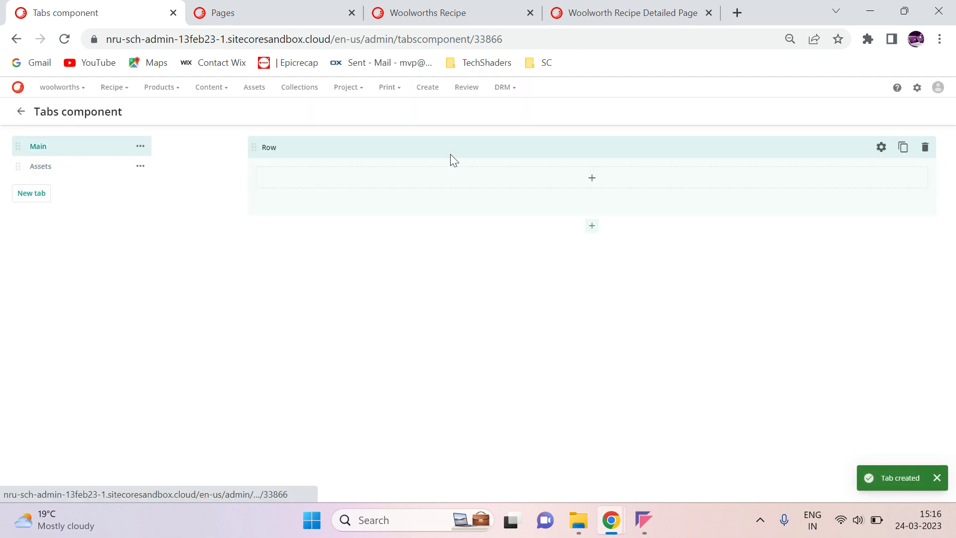
click(548, 181)
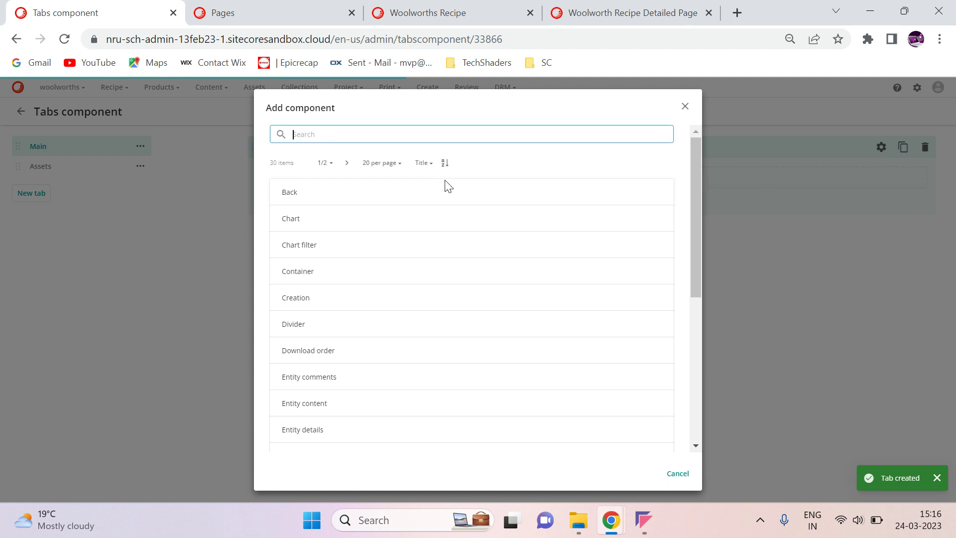
text(entity)
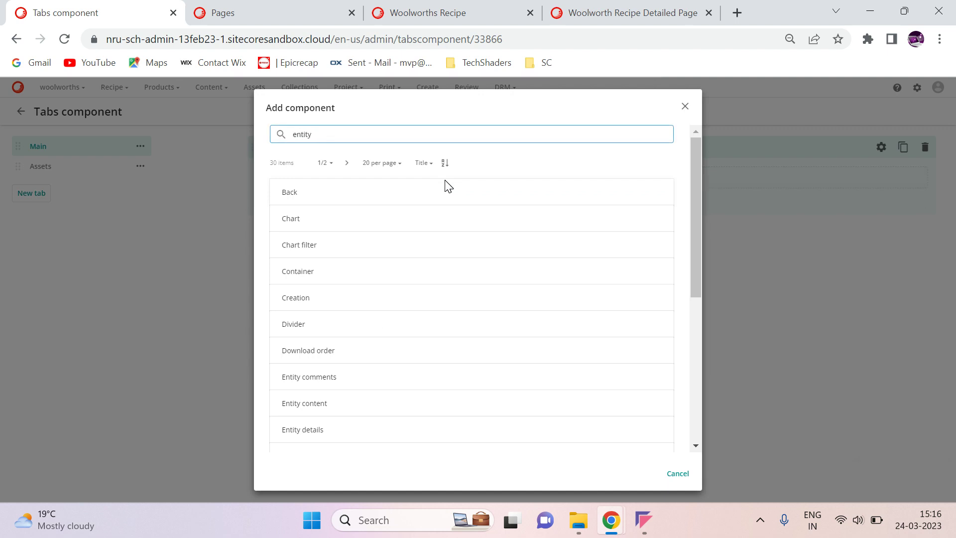
Add a visible Entity details component to the Main tab
key(Return)
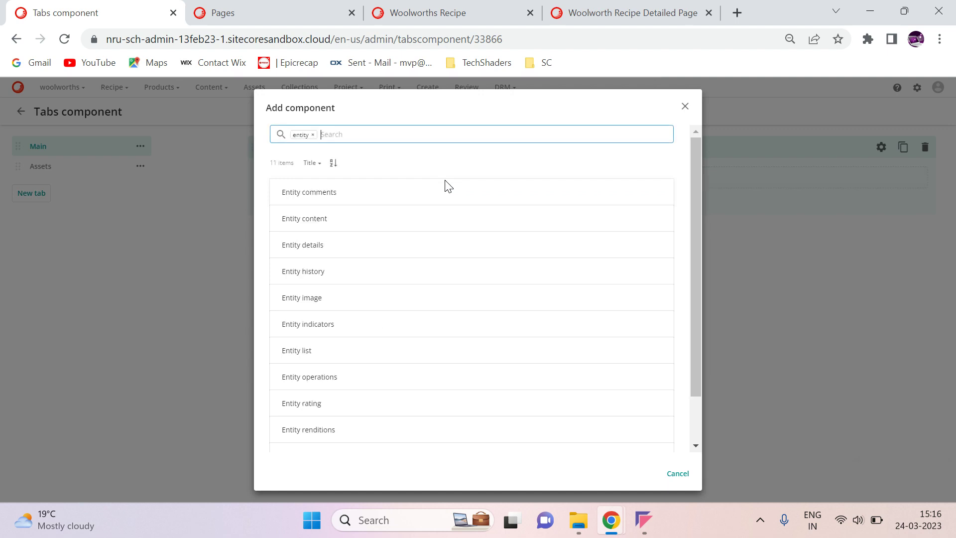
click(399, 245)
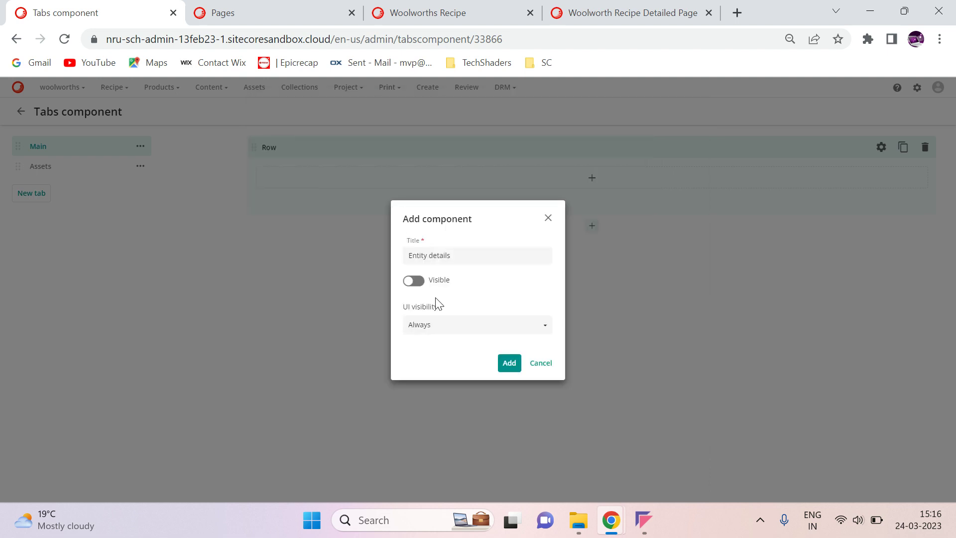
click(415, 281)
click(509, 362)
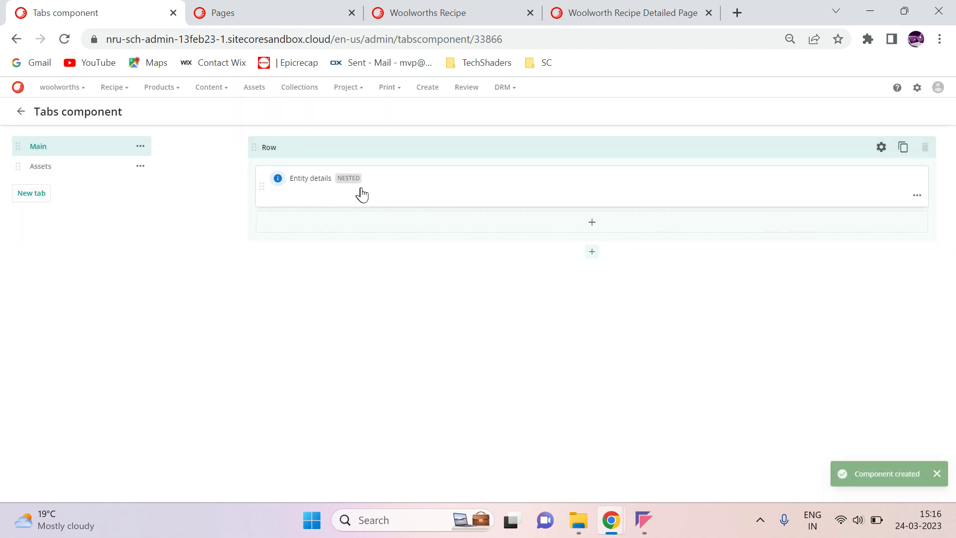
Enable the Hero member group in the Entity details settings and go back to the Tabs component
click(362, 194)
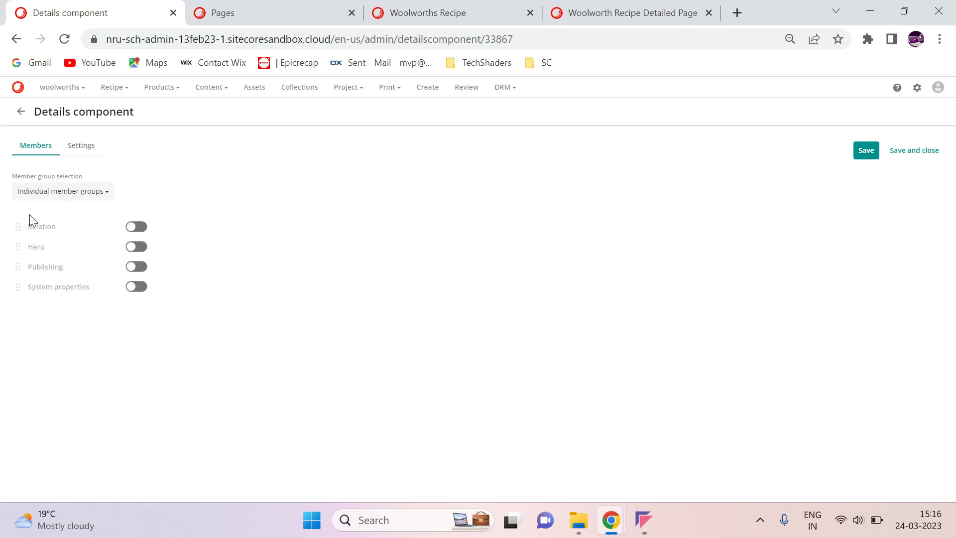
click(136, 246)
scroll(396, 340, down, 3)
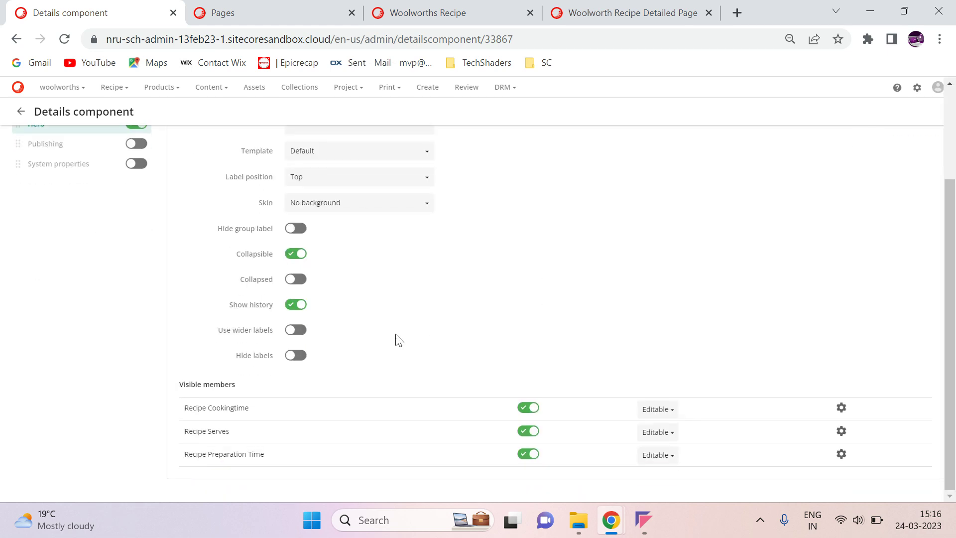
scroll(698, 429, up, 3)
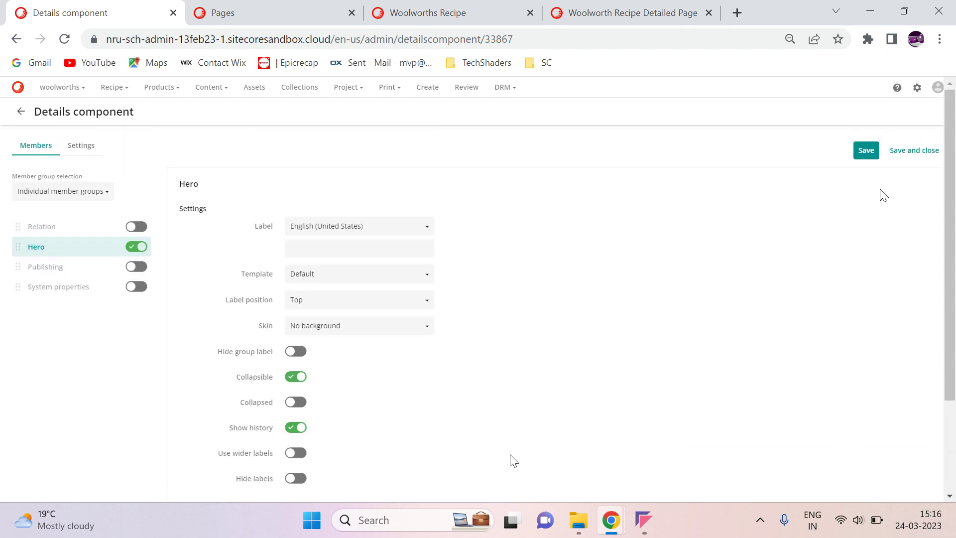
scroll(509, 344, down, 2)
scroll(509, 345, up, 2)
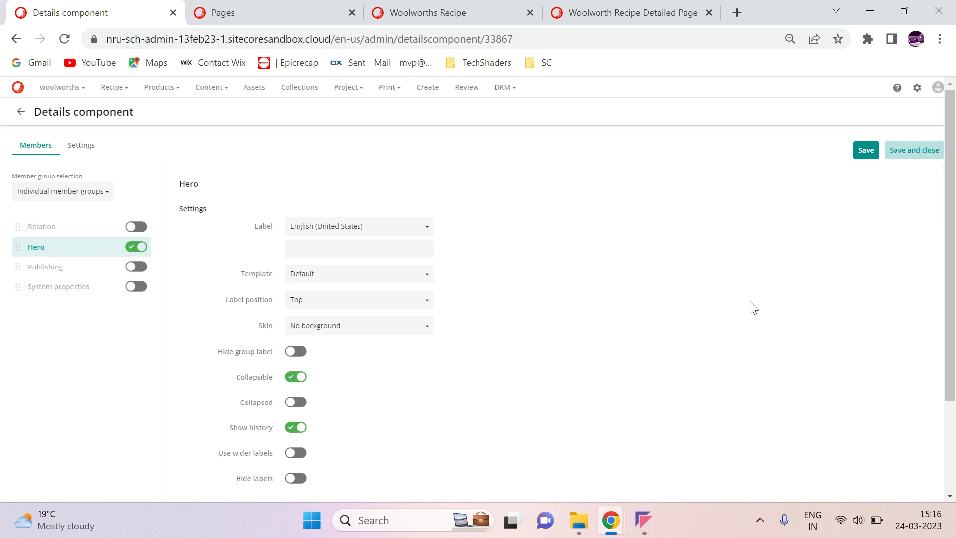
key(alt+Left)
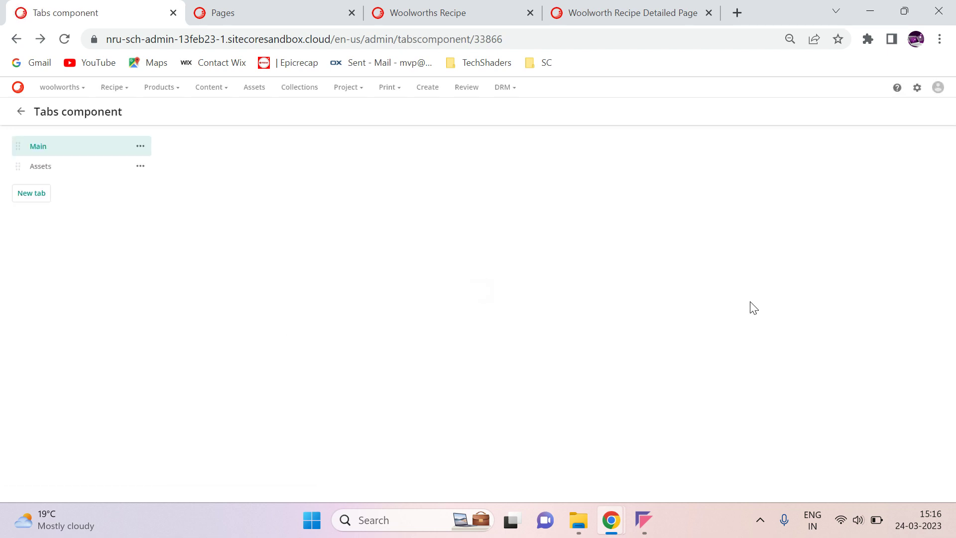
Add a visible Entity details component, found by searching 'entity', to the Assets tab's row
click(54, 166)
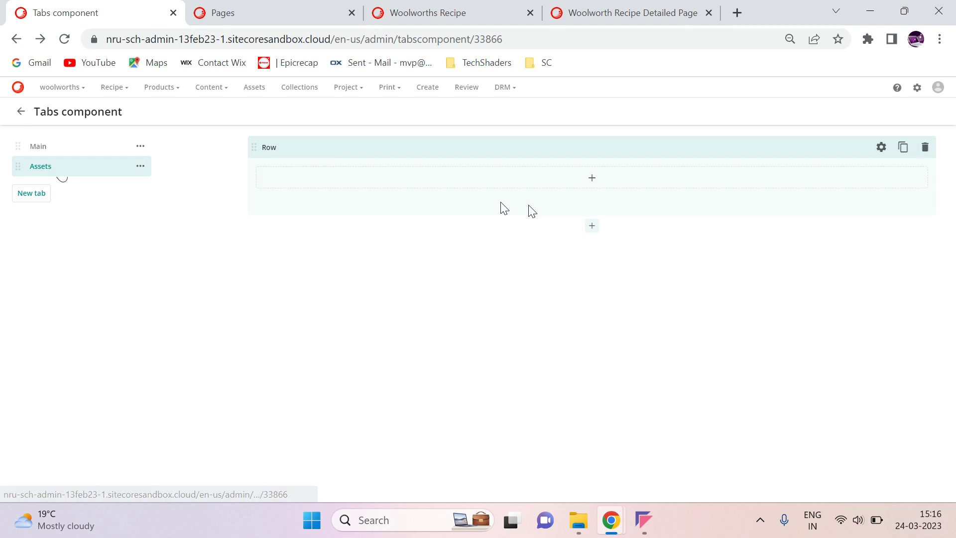
click(597, 182)
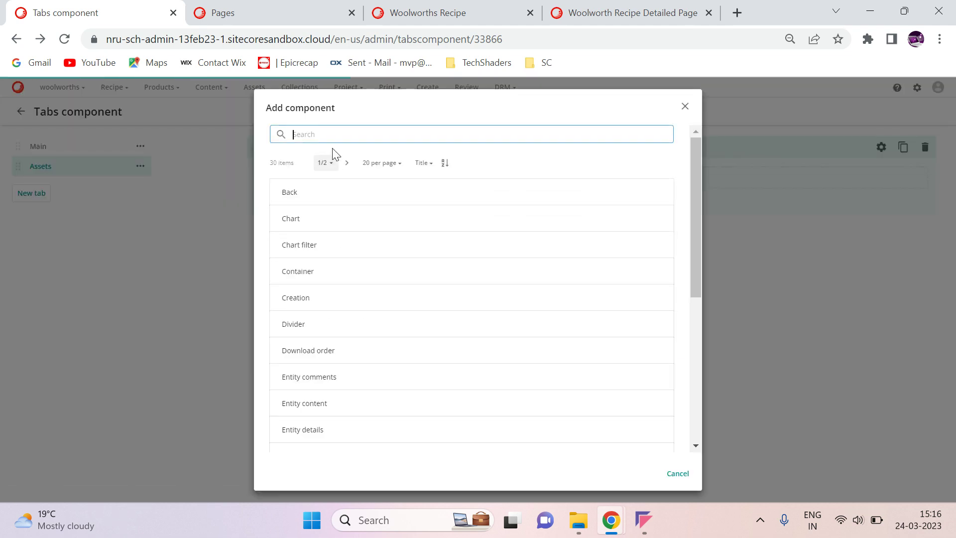
text(ent)
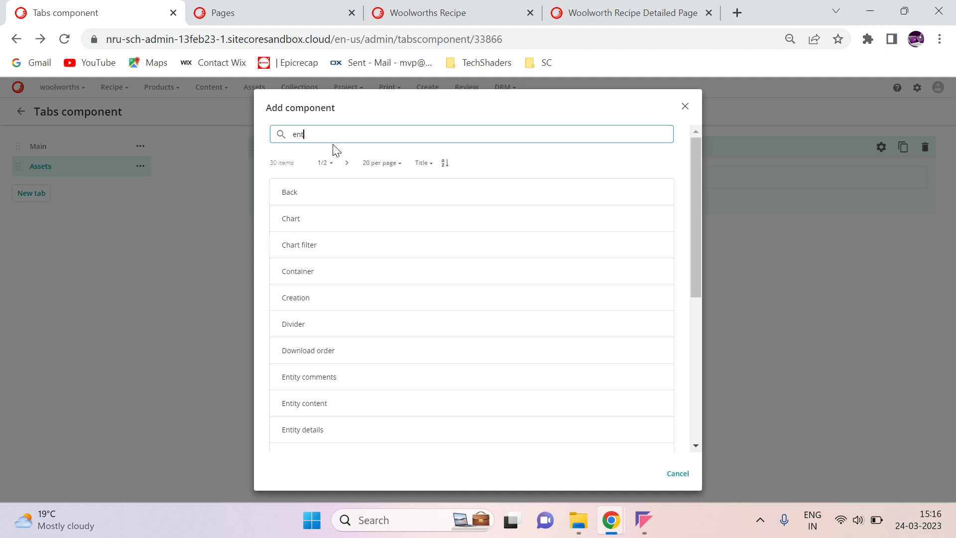
key(BackSpace)
key(BackSpace)
key(BackSpace)
key(BackSpace)
key(BackSpace)
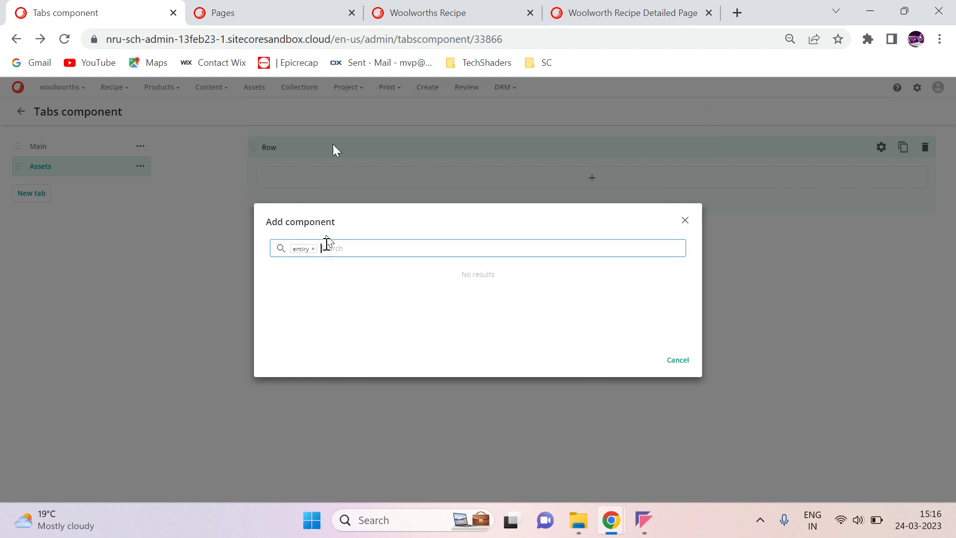
text(ent)
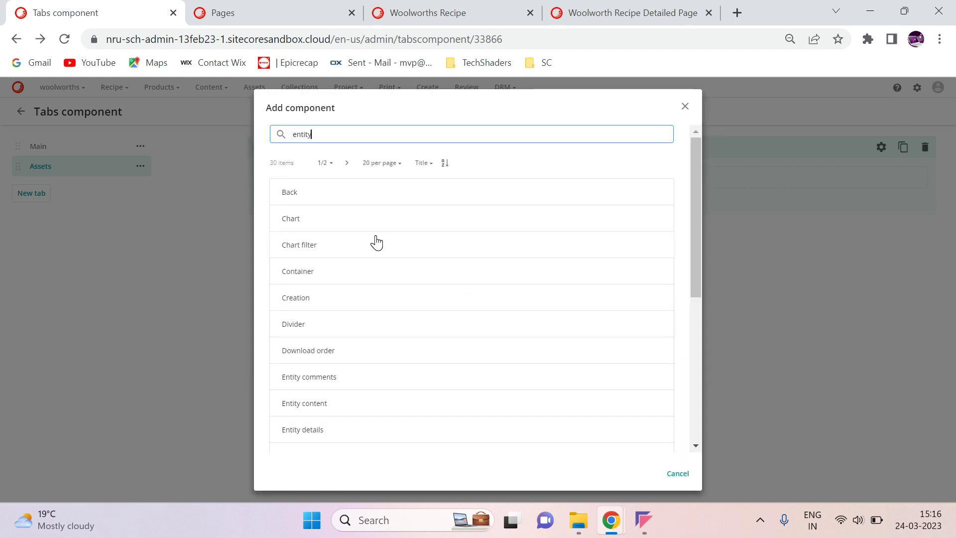
text(ity)
key(Return)
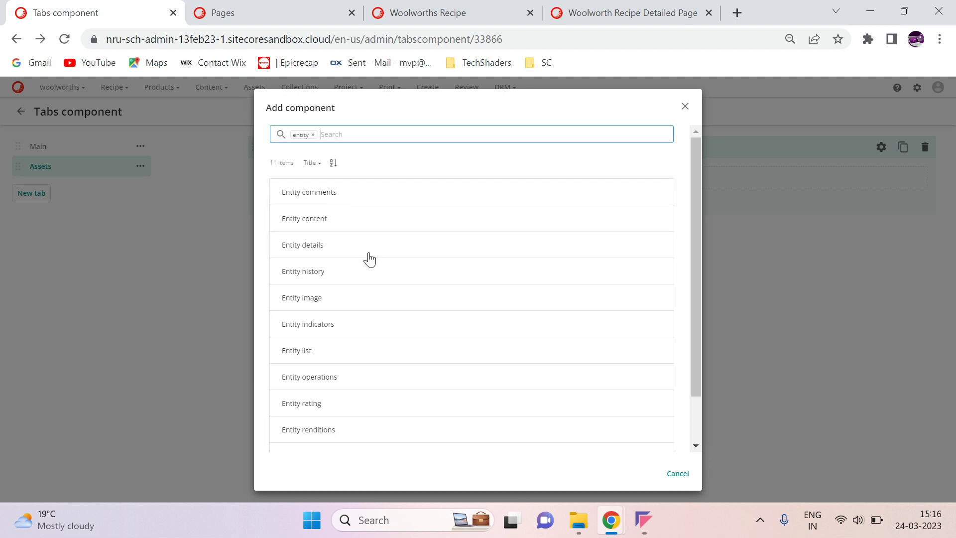
click(372, 246)
click(429, 283)
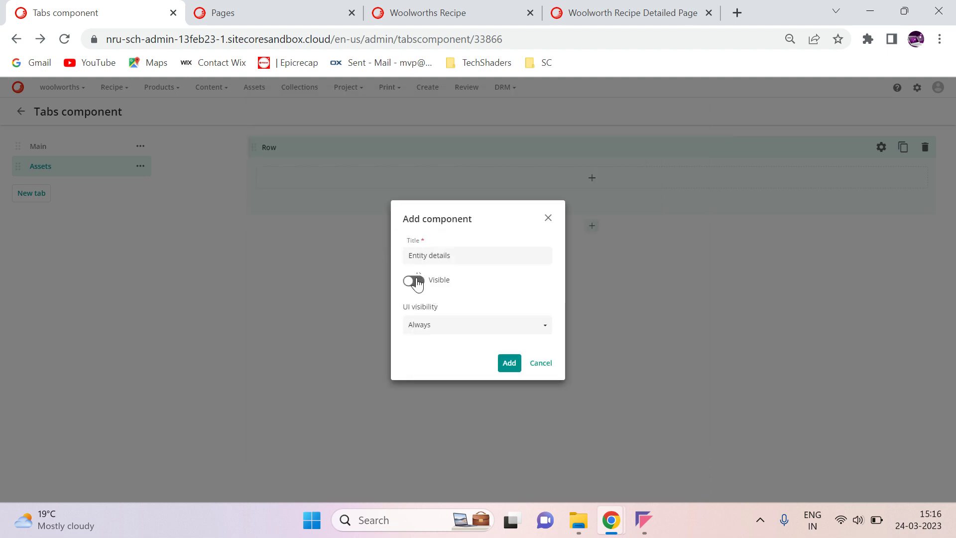
click(512, 369)
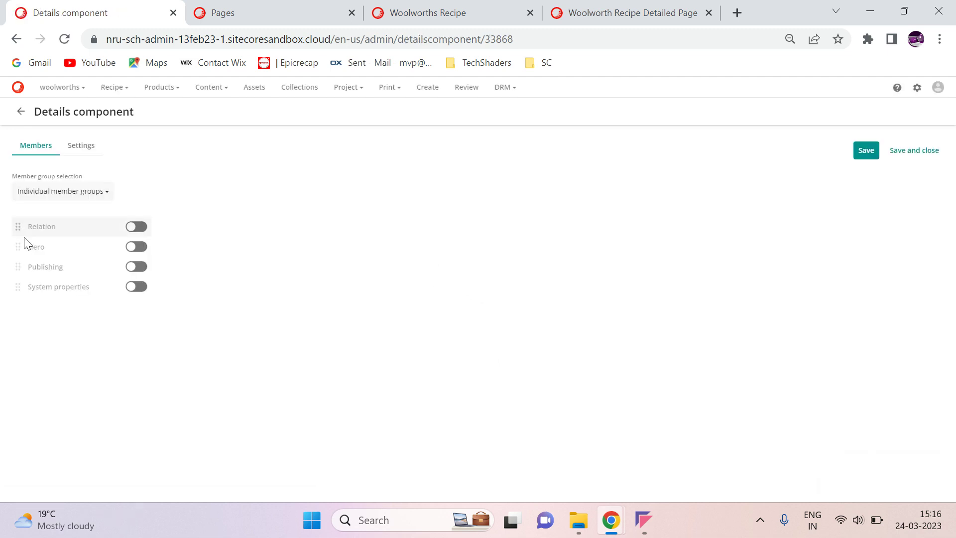
Enable the Relation group, hiding Ingredient, Category, Cuisine Type, Meal Types and Brand Type, leaving only Asset, then save
click(144, 230)
scroll(516, 271, down, 4)
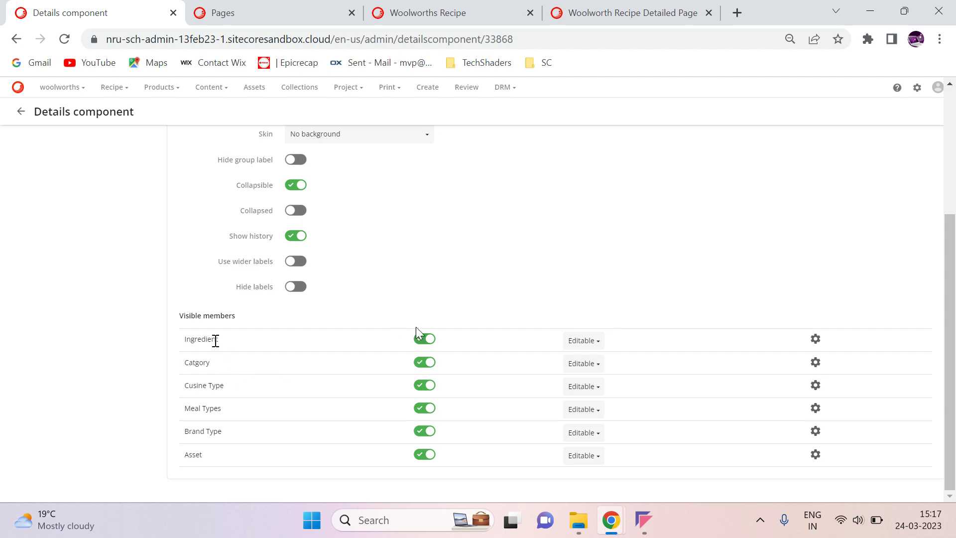
click(424, 339)
click(424, 362)
click(424, 385)
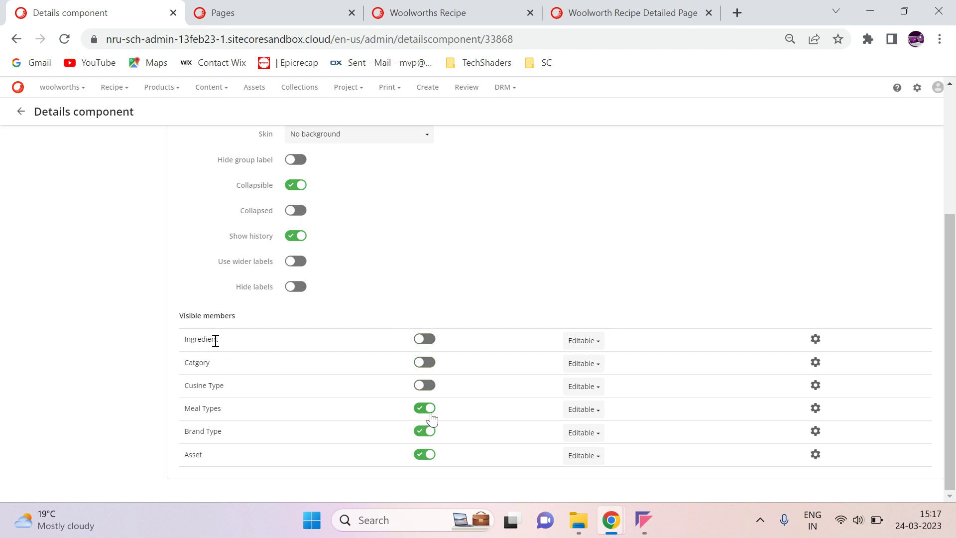
click(425, 408)
click(424, 431)
scroll(543, 419, up, 2)
scroll(543, 419, up, 2)
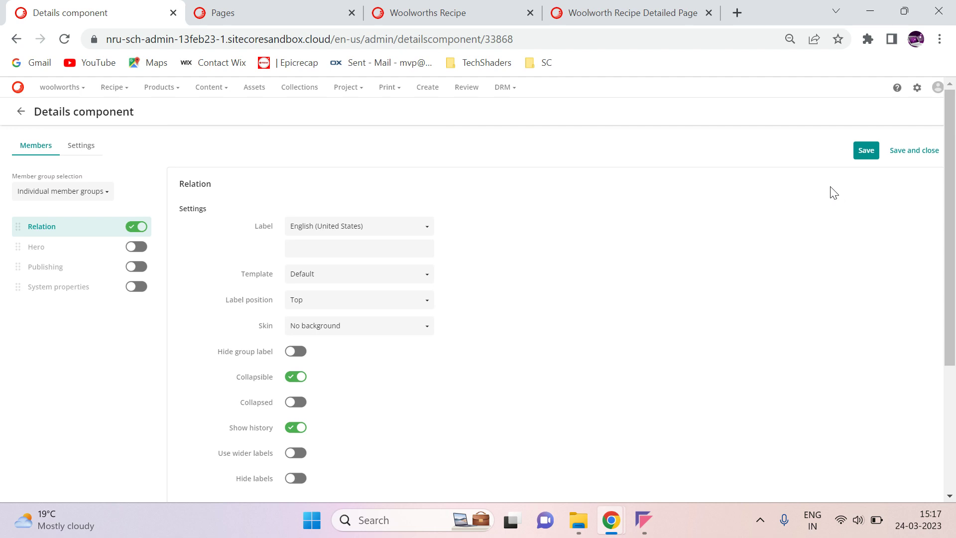
click(909, 152)
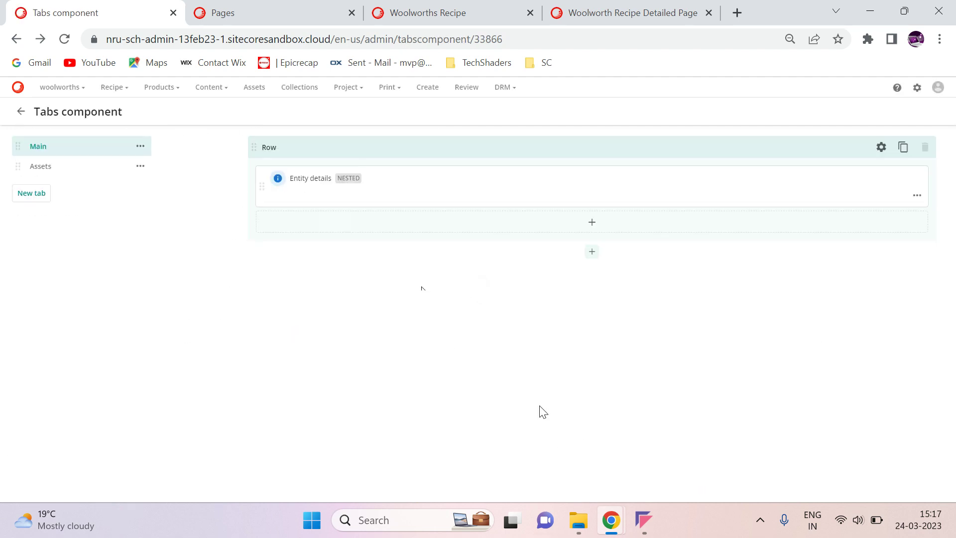
Open the recipe's Assets tab and start editing its Asset relation
click(591, 9)
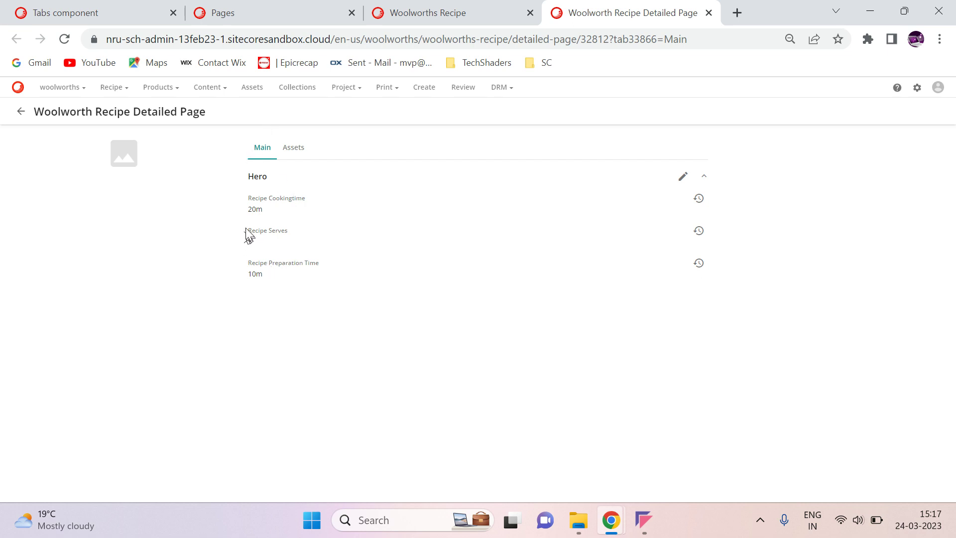
click(294, 149)
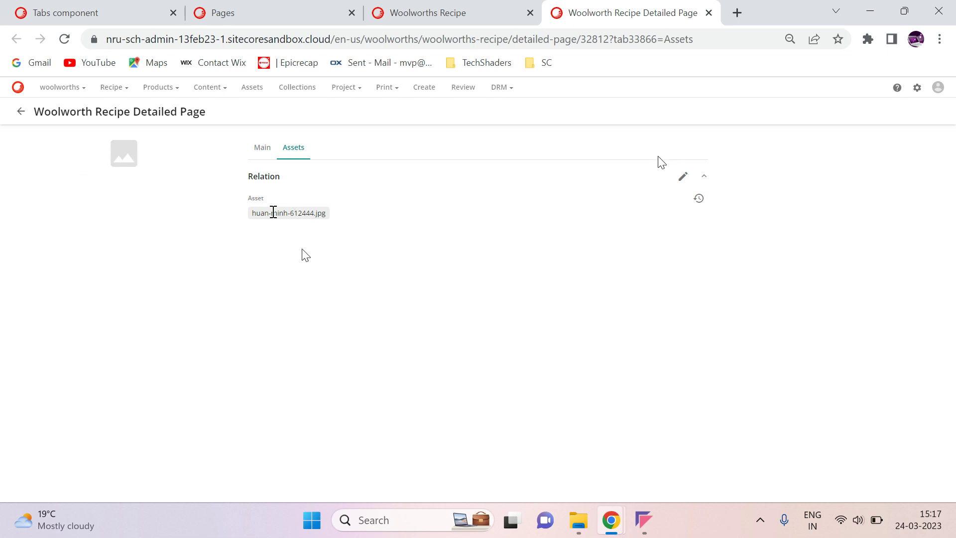
click(683, 176)
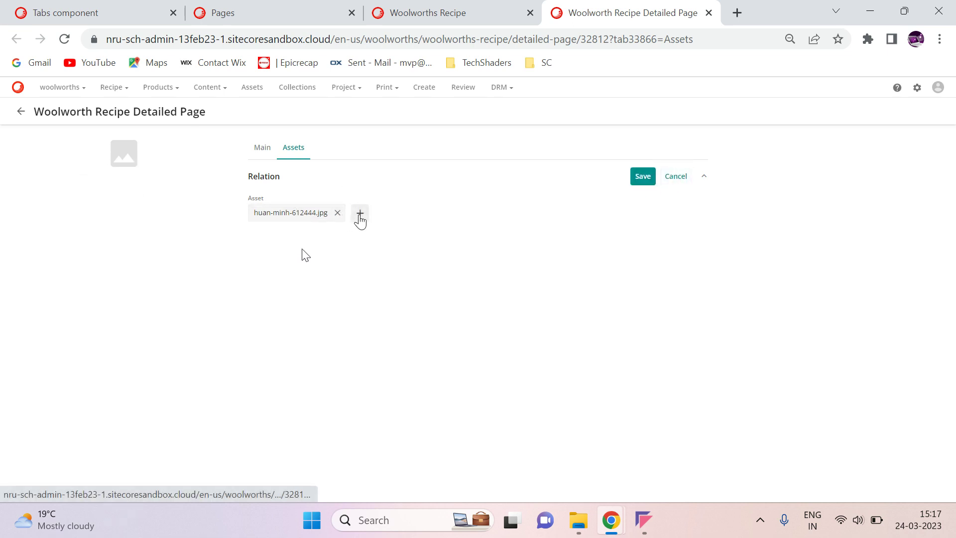
click(360, 213)
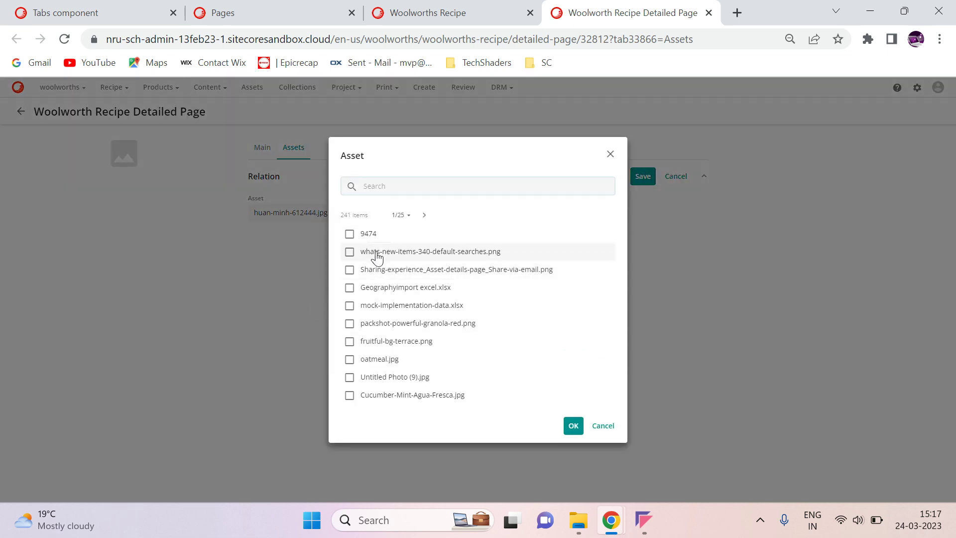
Relate whats-new-items-340-default-searches.png and Sharing-experience_Asset-details-page_Share-via-email.png, save, and open the Manage page
click(376, 253)
click(410, 271)
click(574, 426)
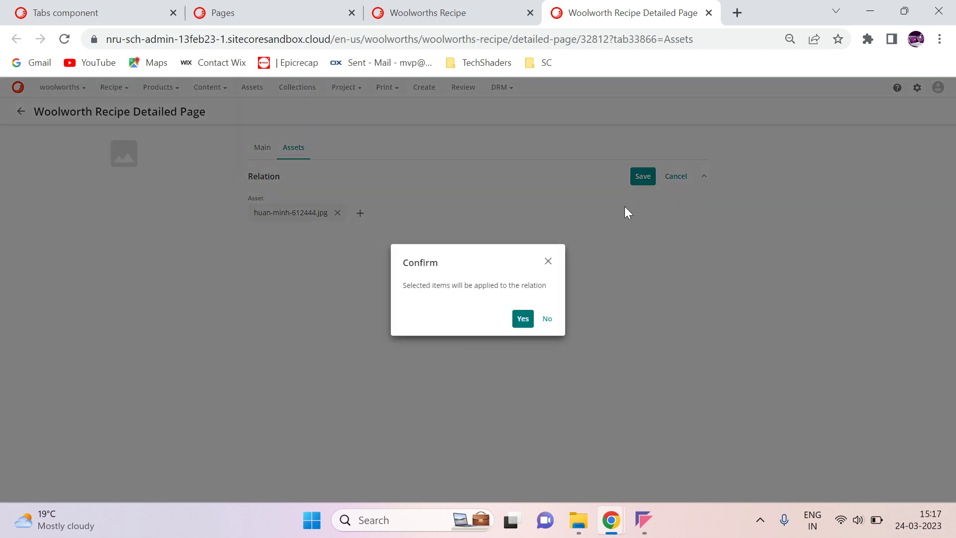
click(522, 319)
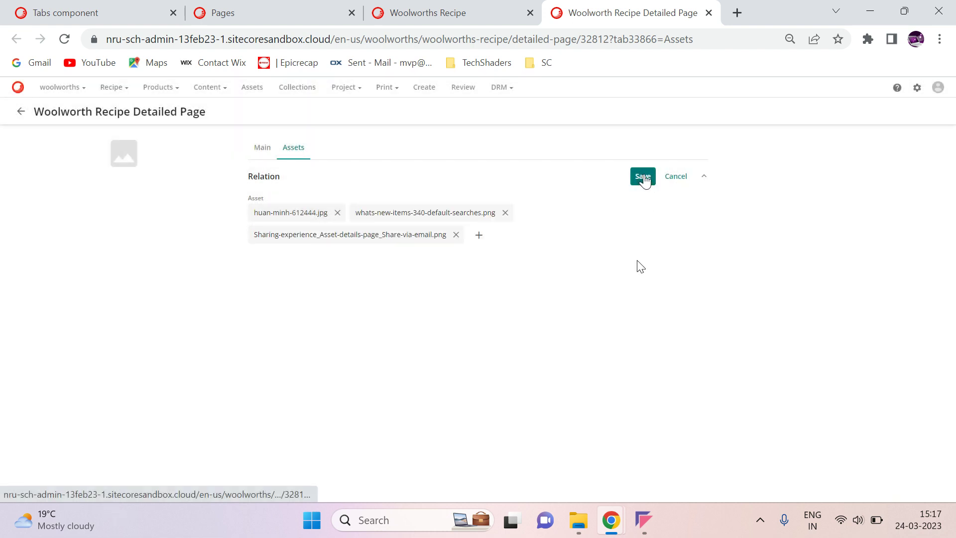
click(644, 178)
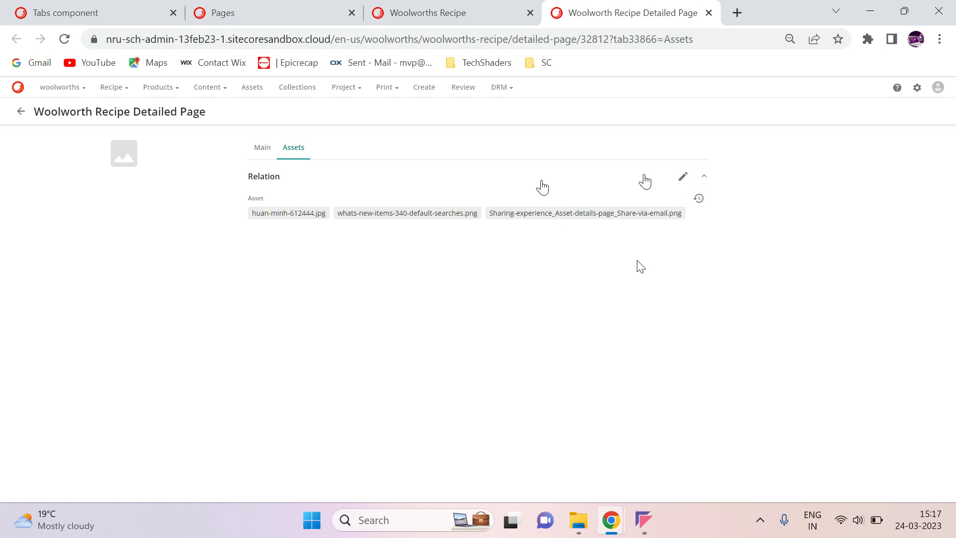
click(305, 7)
click(918, 88)
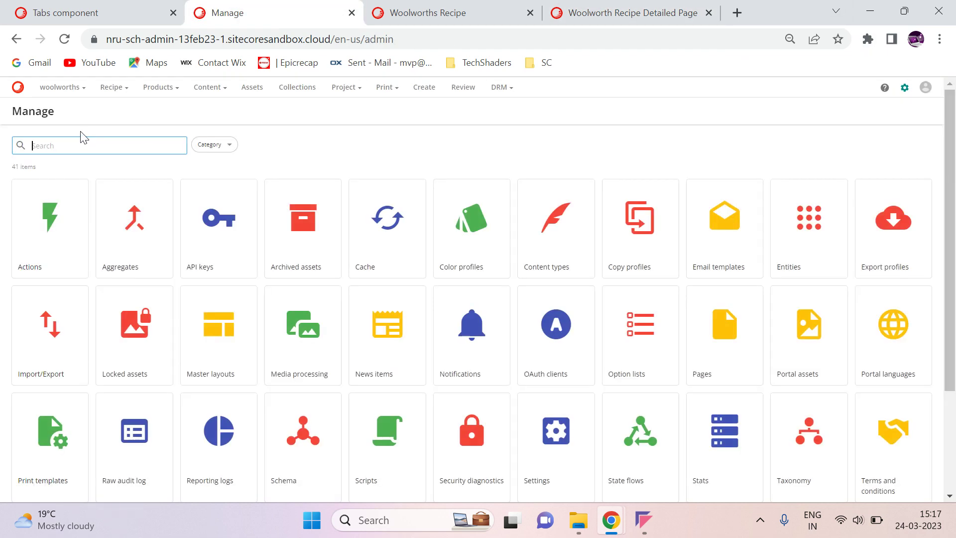
Open the W.Recipe definition from Schema management, filtering definitions by 'w.'
text(schema)
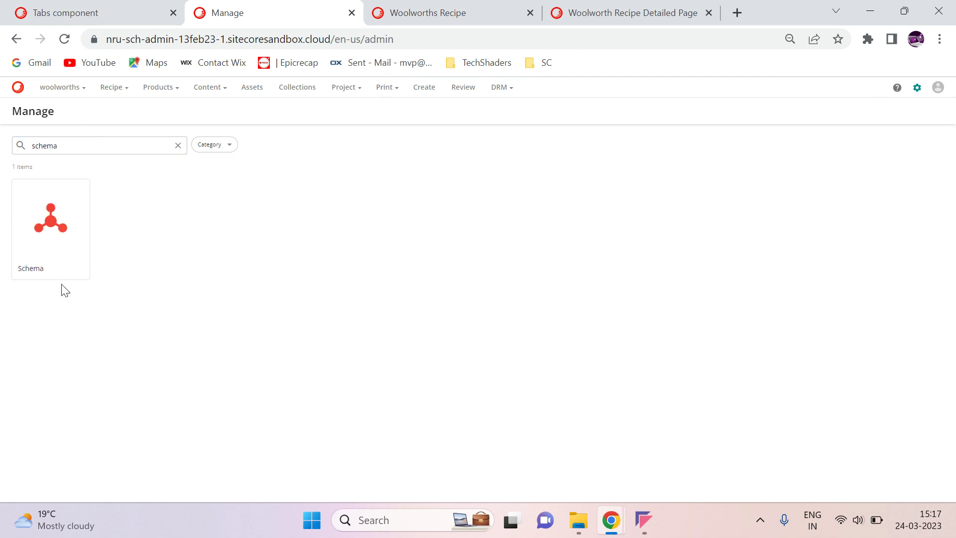
click(59, 272)
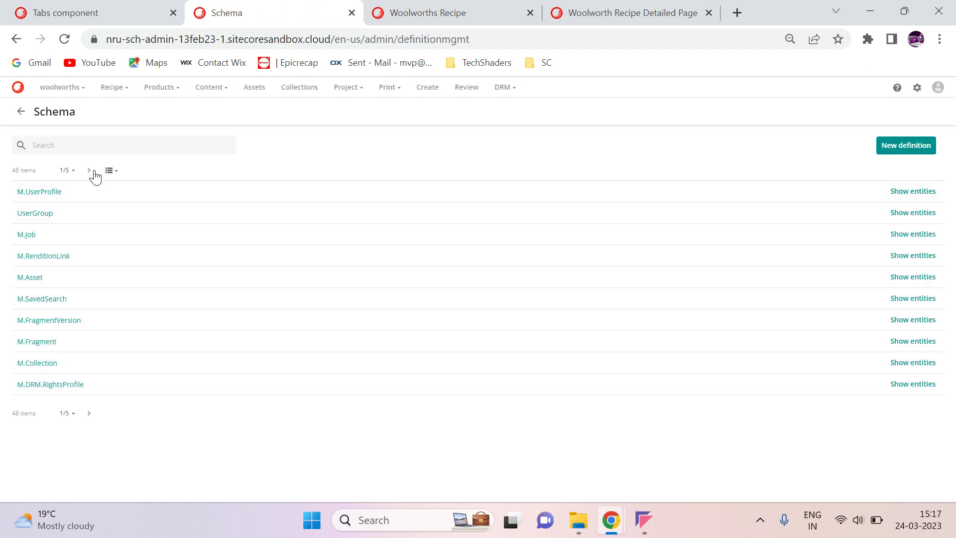
click(78, 140)
text(w.)
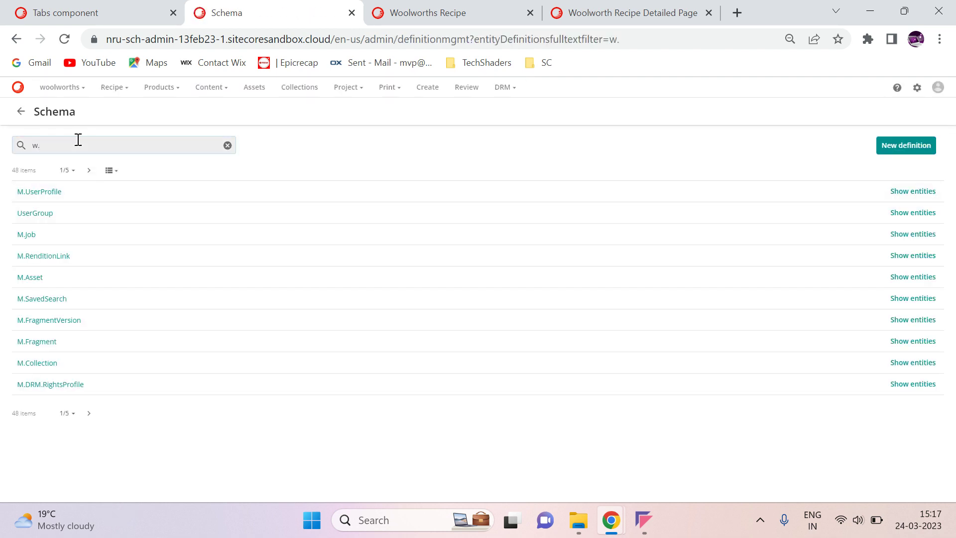
click(25, 193)
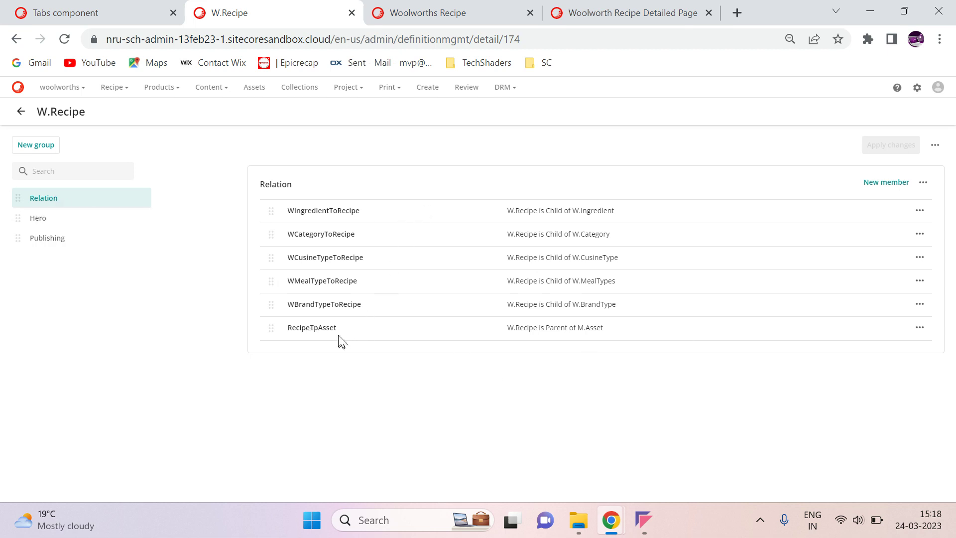
Enable 'Is rendition relation' in the RecipeTpAsset member's advanced settings and save
click(920, 327)
click(888, 351)
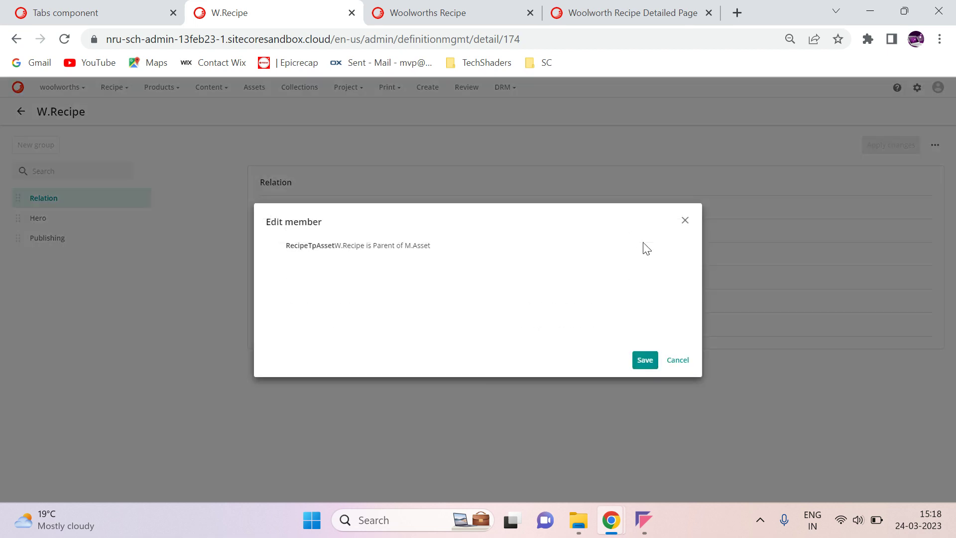
click(465, 135)
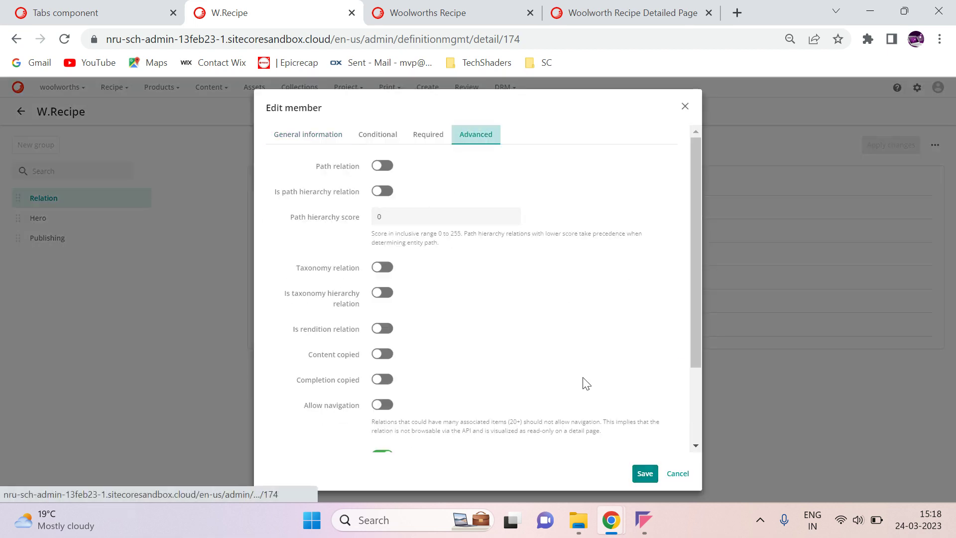
scroll(602, 293, down, 5)
click(389, 227)
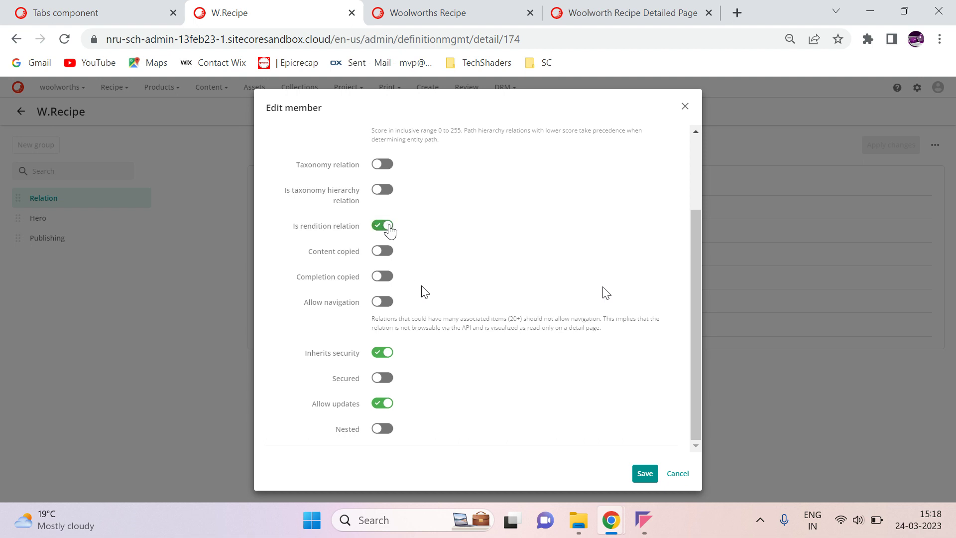
click(644, 472)
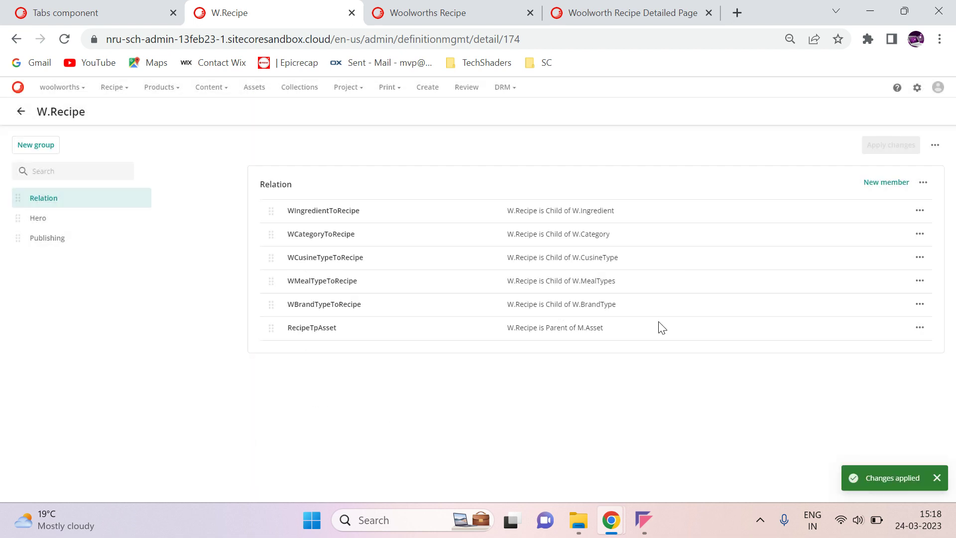